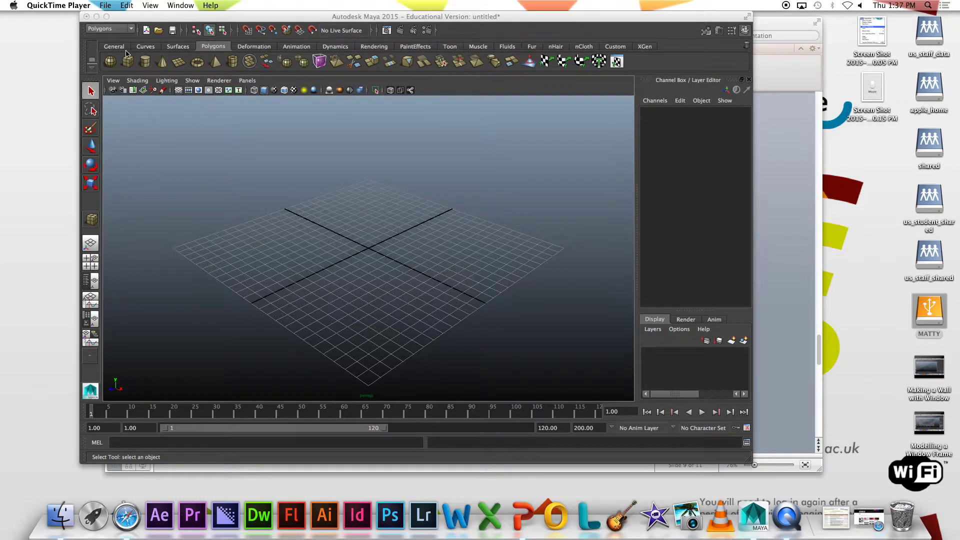
- Create a tall rectangular polygon cube standing on the grid, centred at about X 1.27, Y 6.46, Z 0.79
left_click(128, 61)
left_click_drag(350, 230, 358, 211)
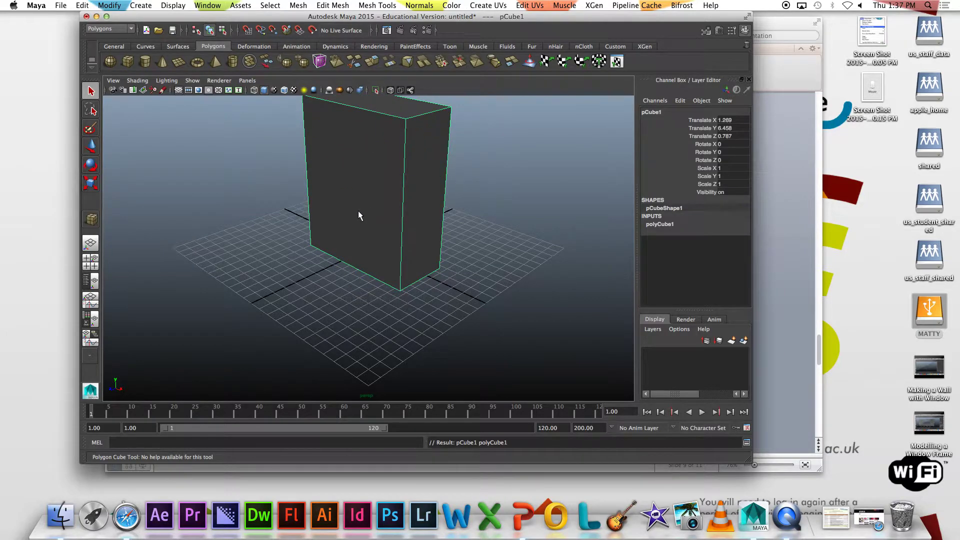
key("f")
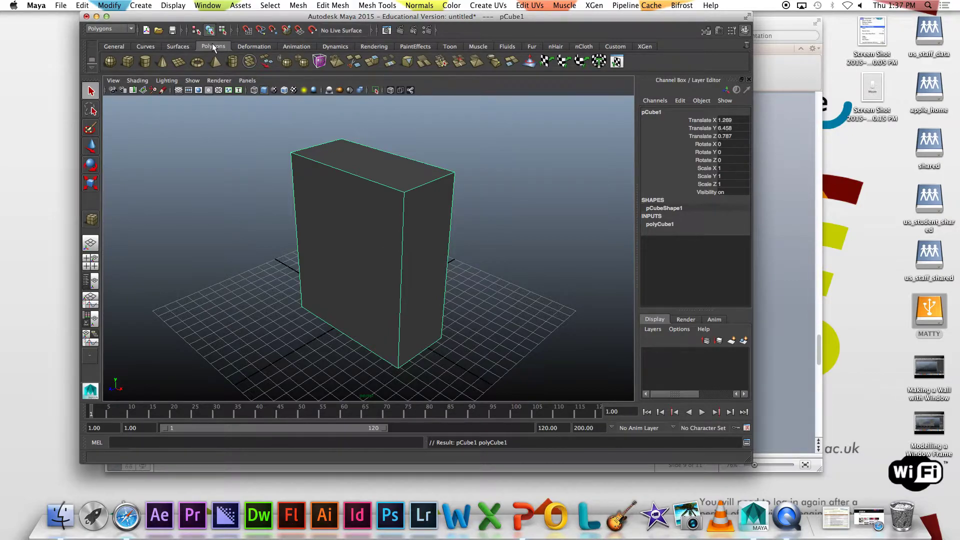
left_click(619, 61)
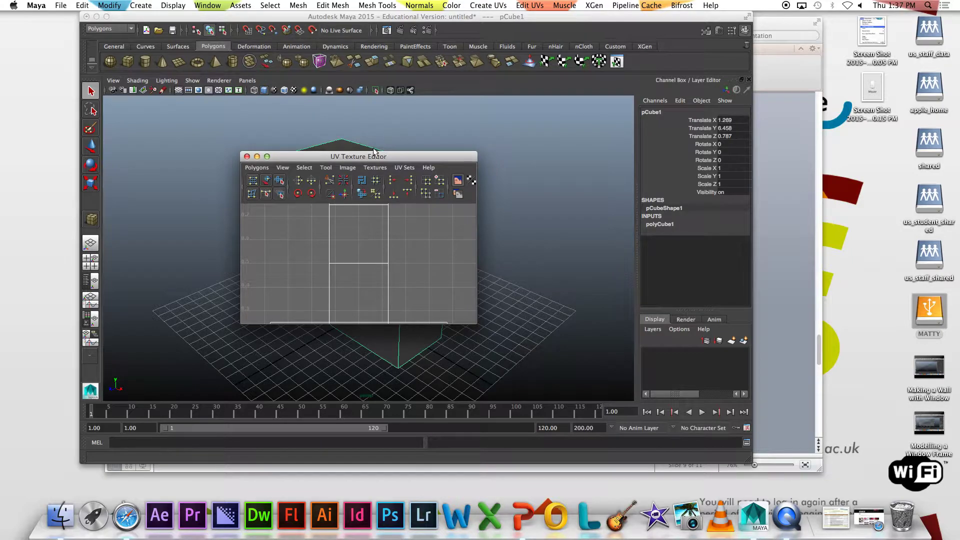
left_click_drag(340, 158, 764, 125)
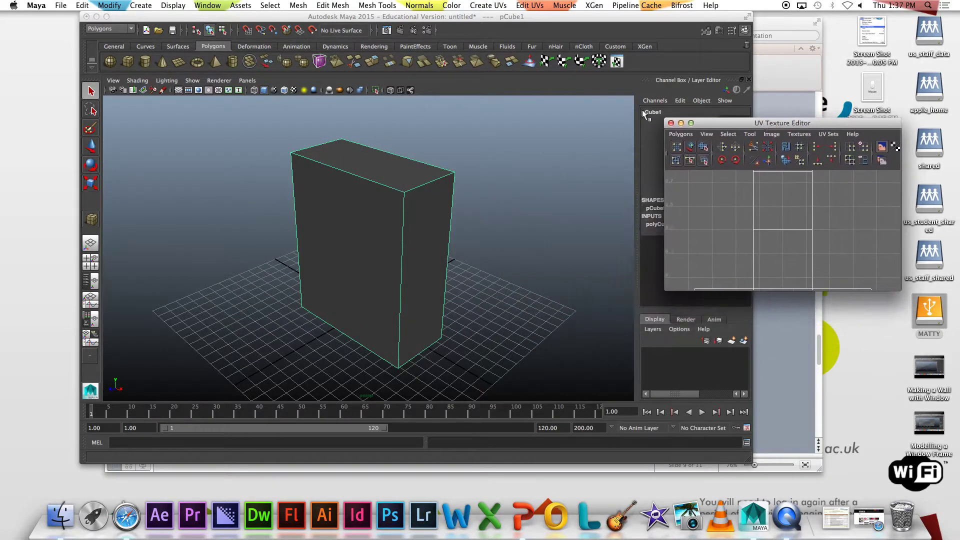
left_click(671, 123)
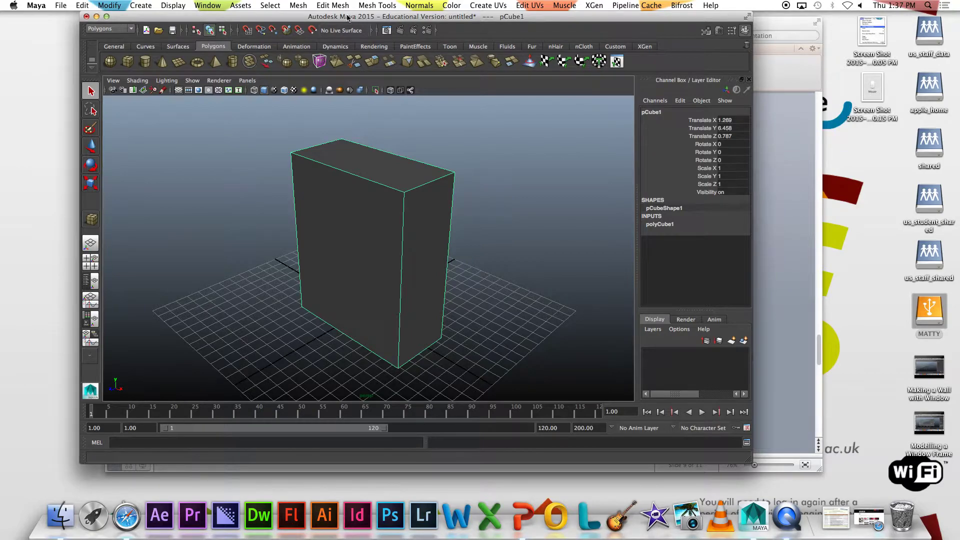
- Open the UV Texture Editor, place it beside the model, and enlarge it to show the cube's whole UV layout
left_click(207, 6)
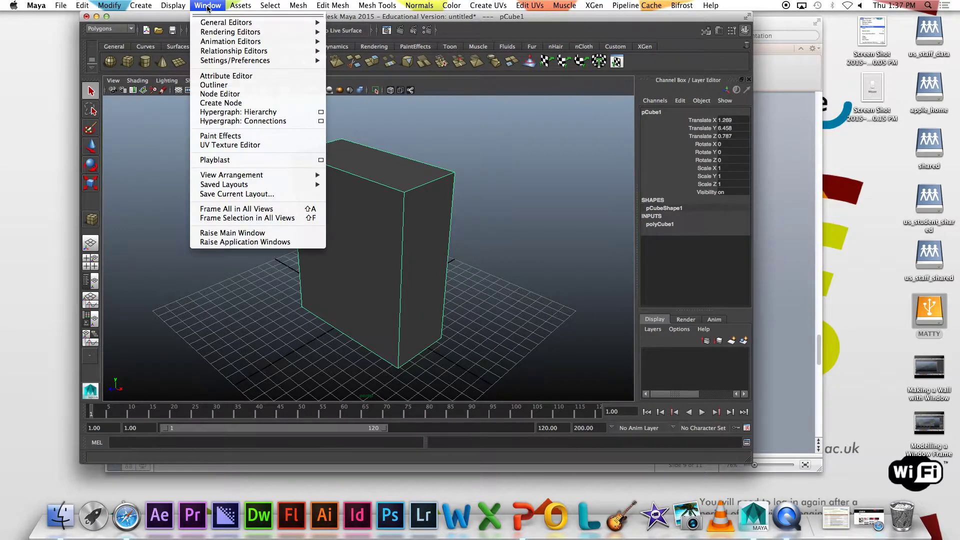
left_click(274, 146)
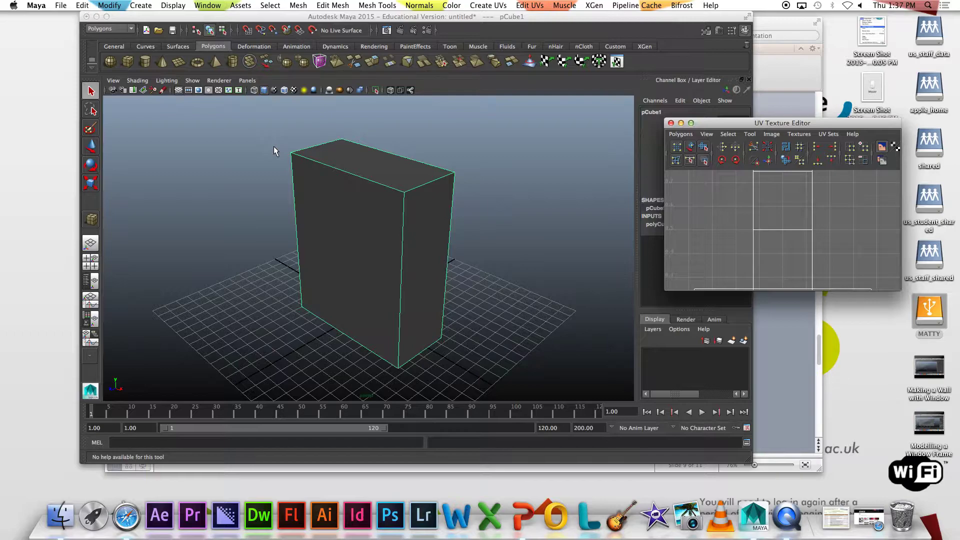
left_click_drag(825, 123, 724, 25)
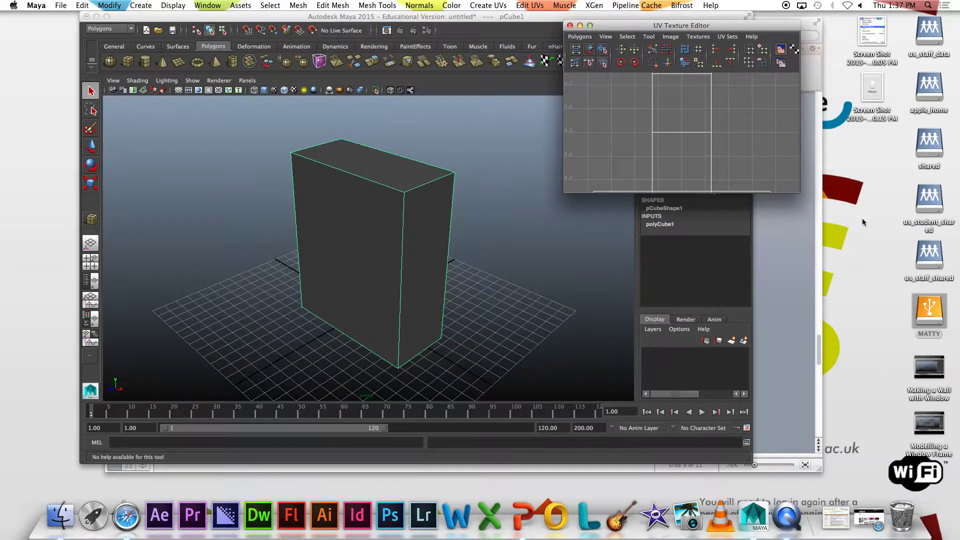
left_click_drag(799, 195, 929, 403)
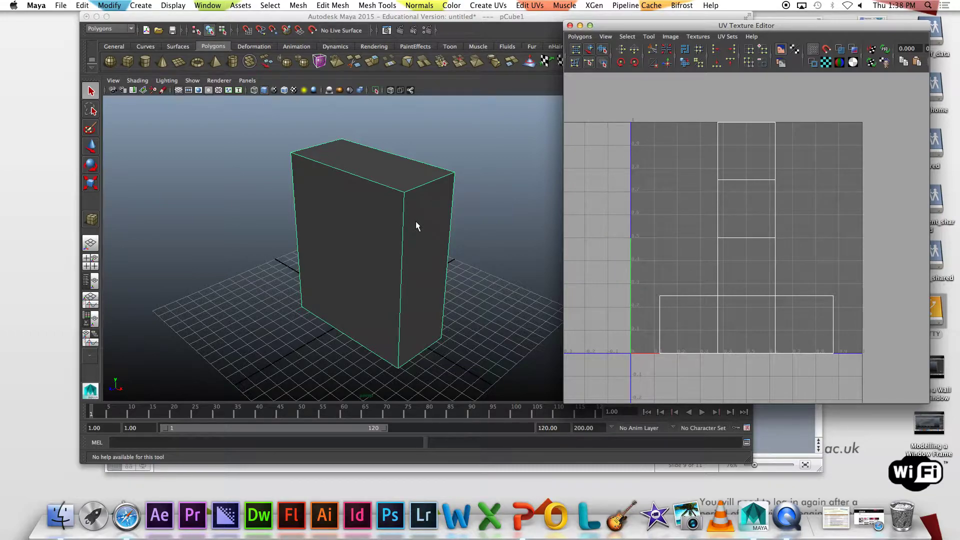
- Examine which UV regions match the cube's front, top and side faces by selecting them individually, and return to object mode
right_click_drag(376, 211, 377, 235)
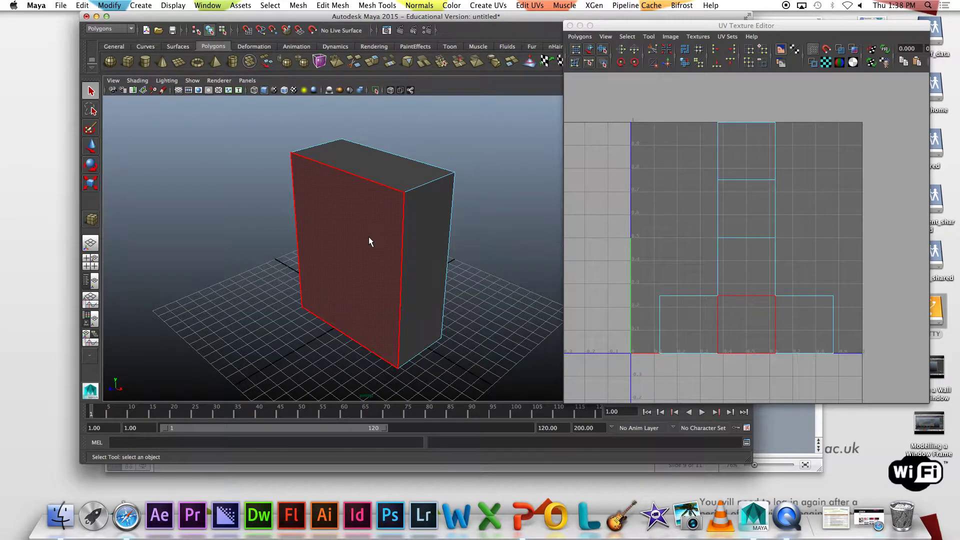
left_click(368, 237)
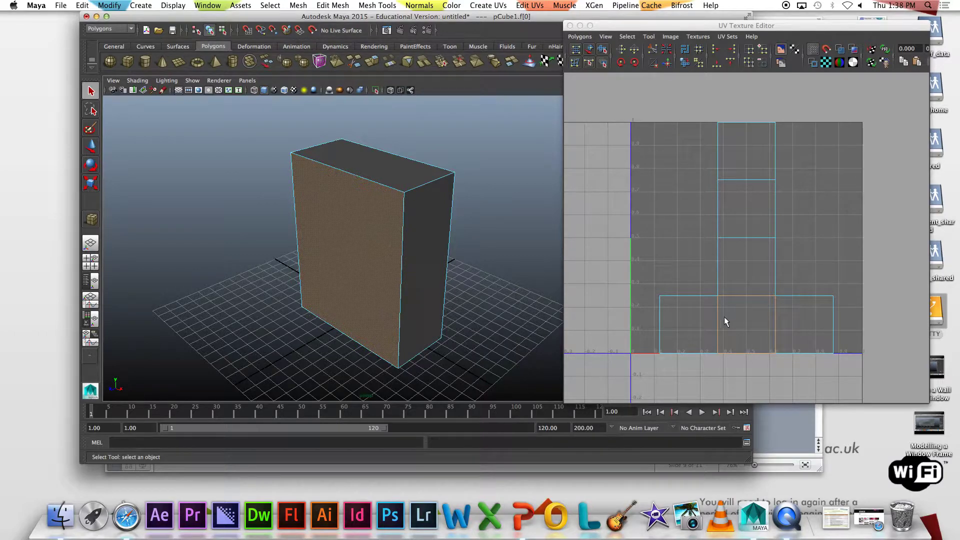
left_click(744, 275)
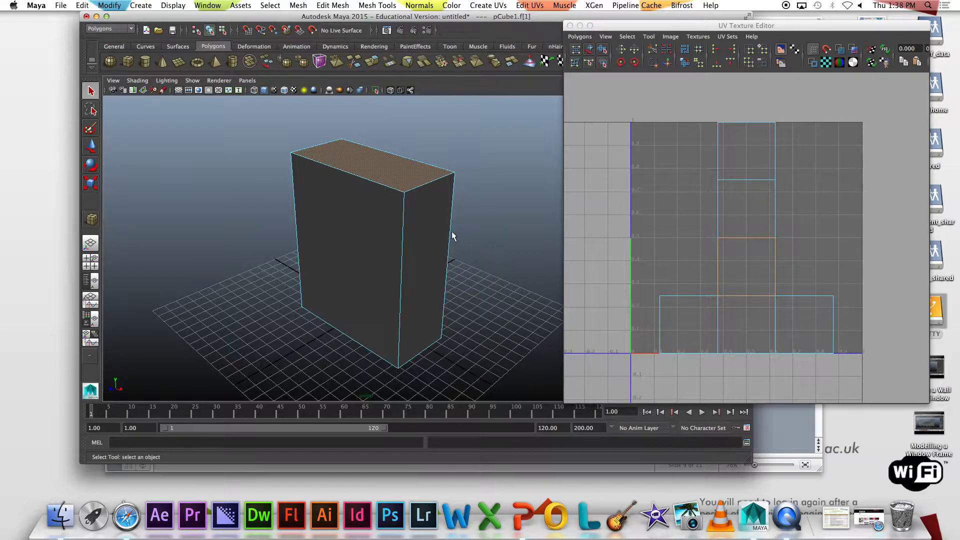
left_click(785, 325)
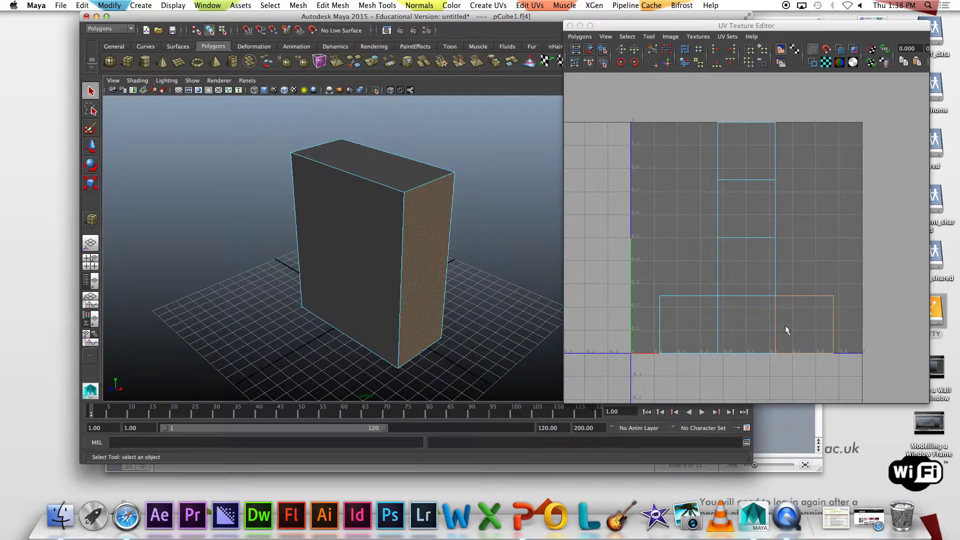
left_click(376, 223)
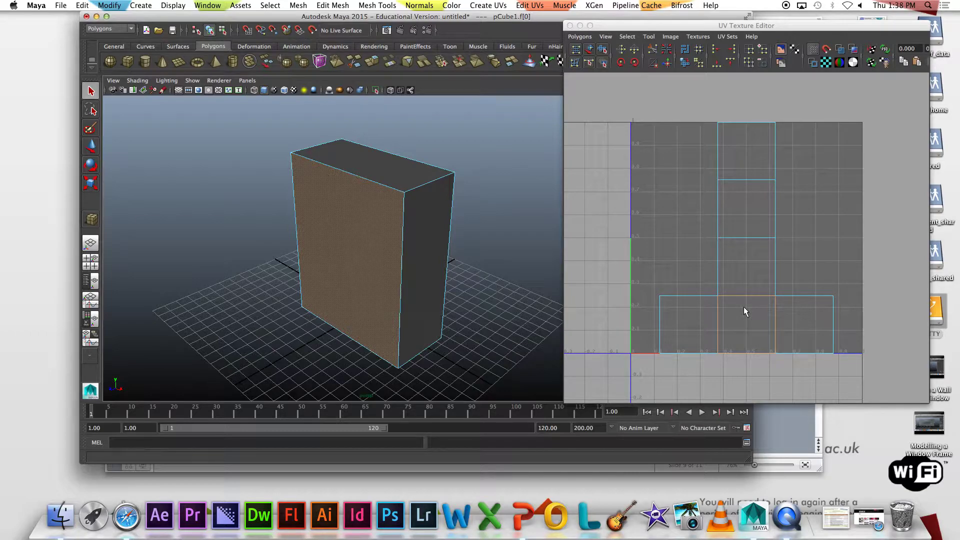
left_click(412, 180)
right_click_drag(412, 179, 433, 173)
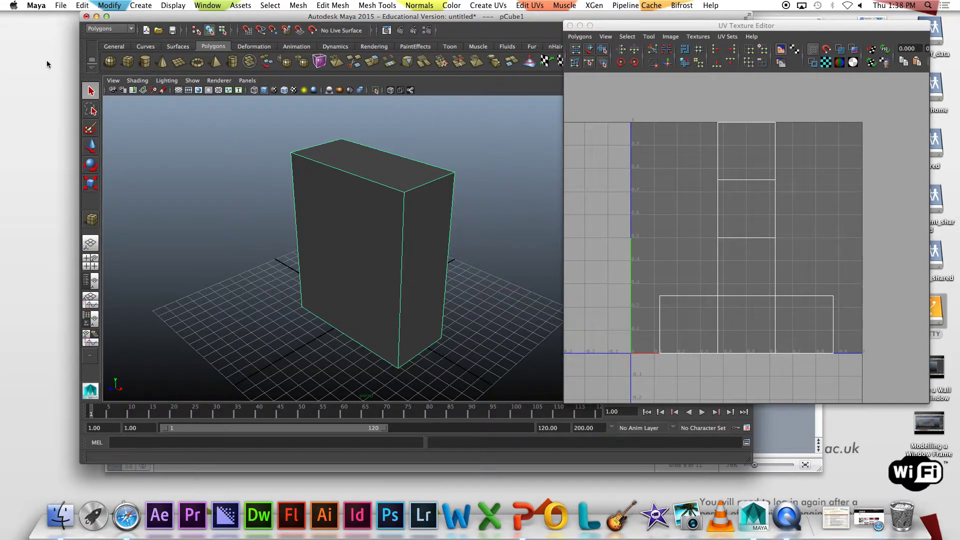
- Apply Automatic Mapping to the whole cube to create new UVs
left_click(102, 29)
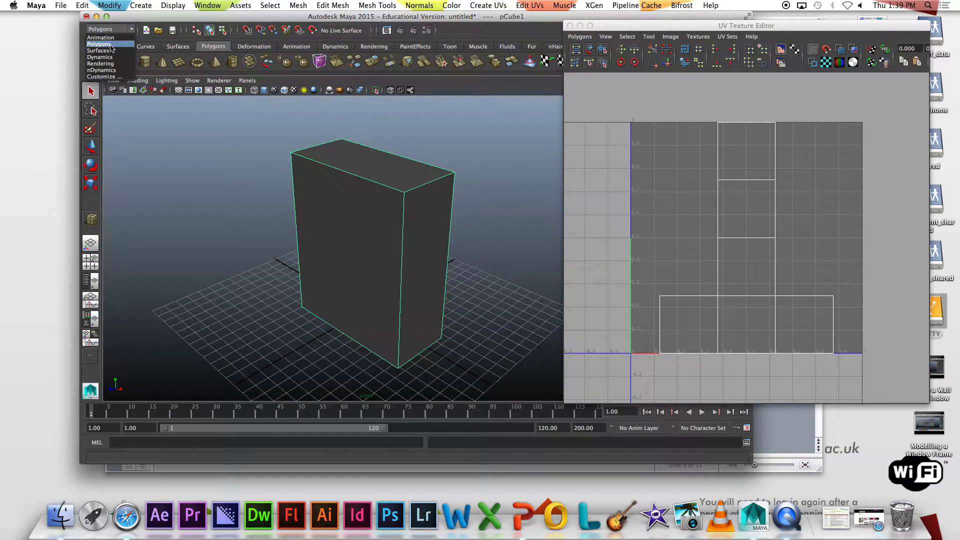
left_click(108, 44)
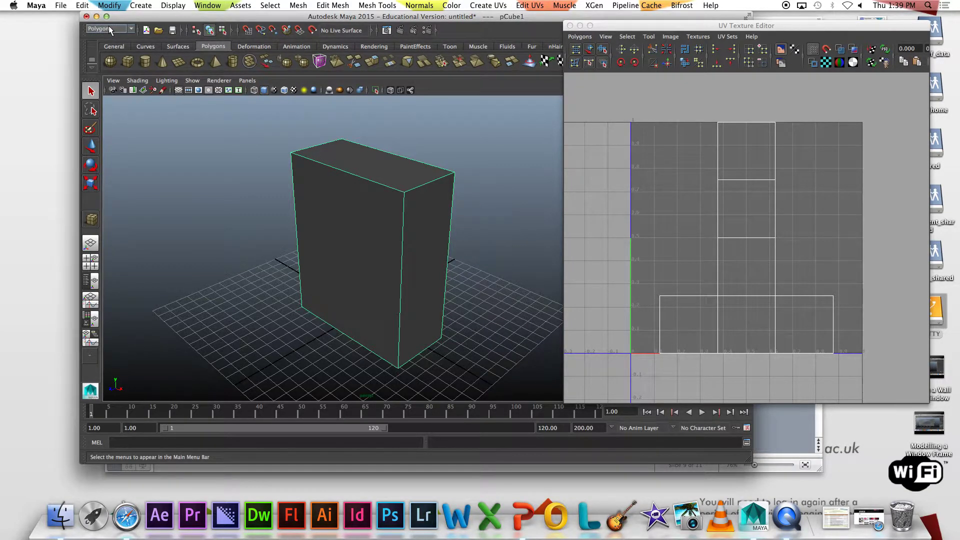
left_click(495, 6)
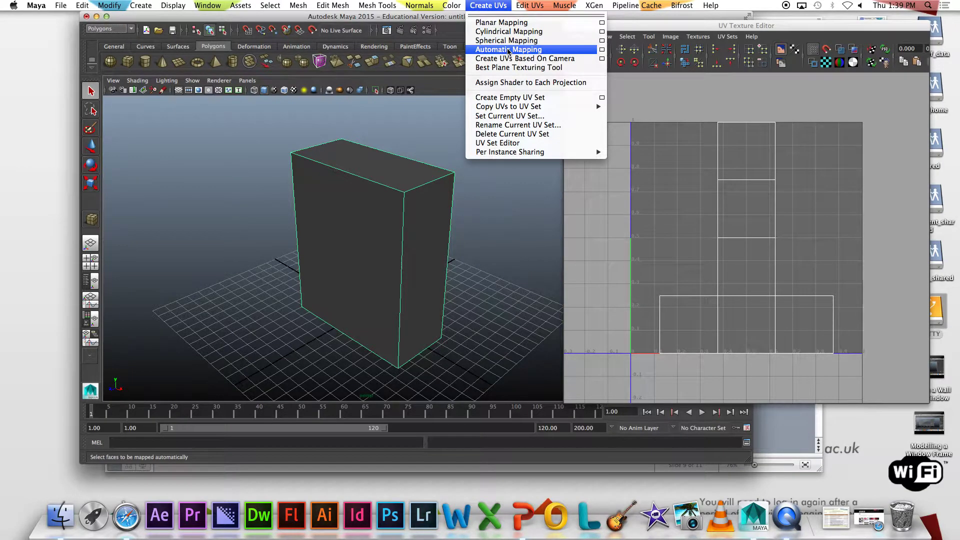
right_click(397, 193)
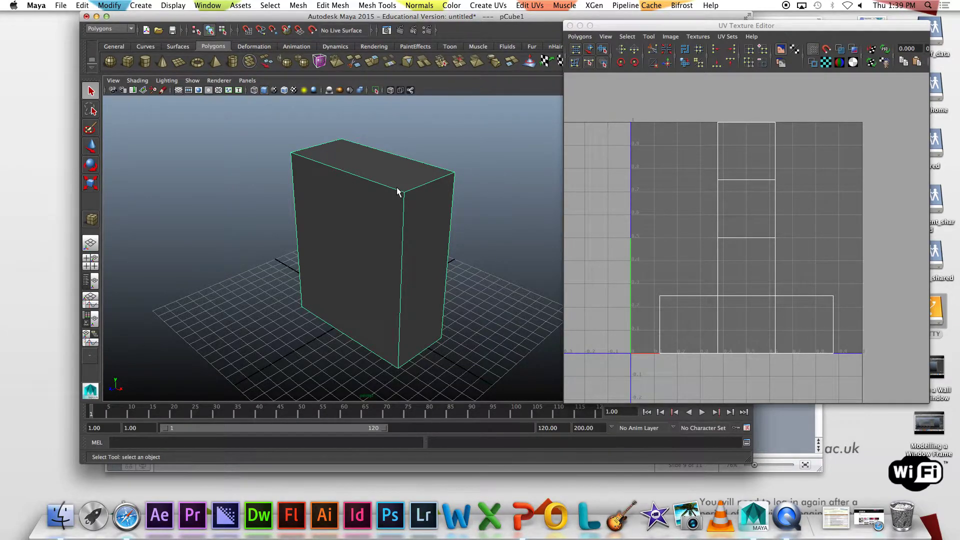
right_click_drag(398, 193, 408, 195)
left_click(491, 6)
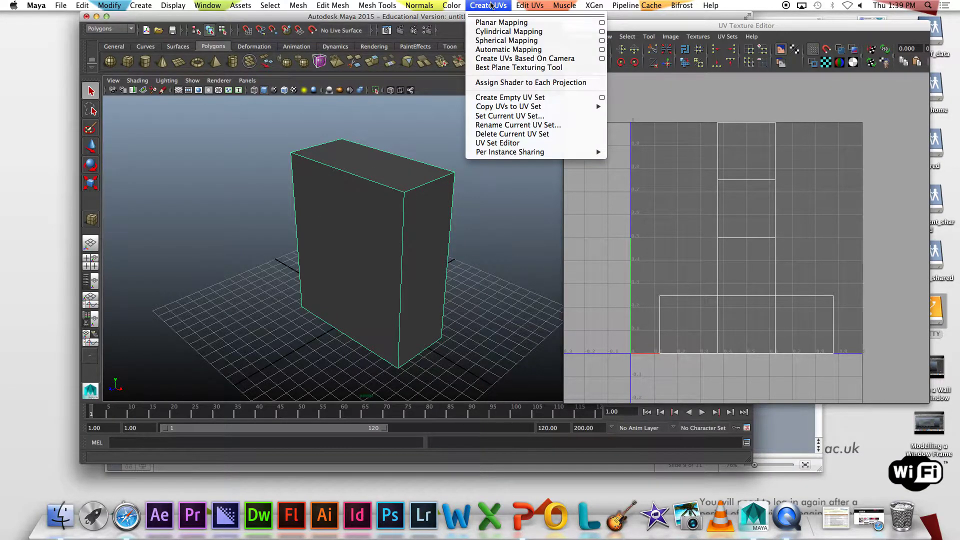
left_click(528, 50)
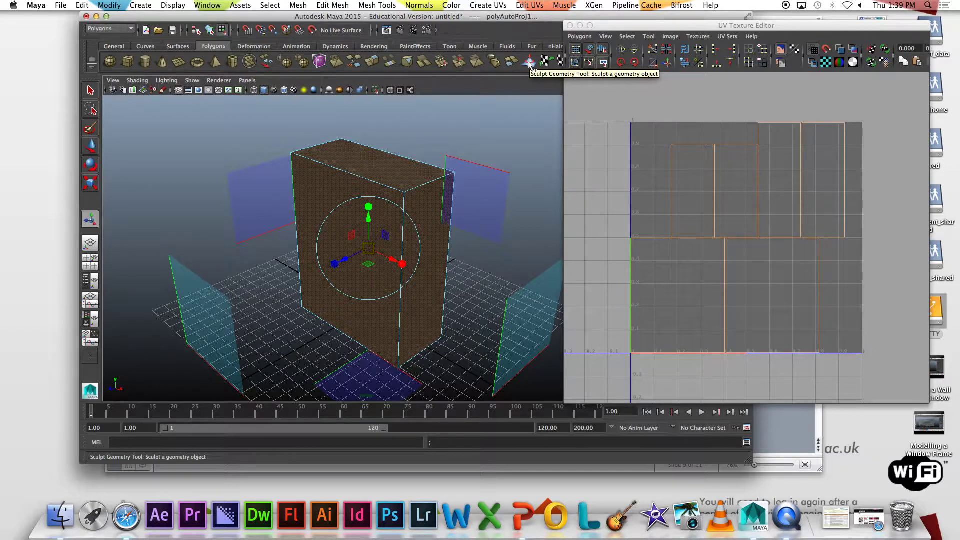
- Examine where the cube's front face lies in the new UV layout, and return to object mode
right_click_drag(325, 147, 346, 155)
right_click_drag(346, 155, 346, 155)
left_click(376, 147)
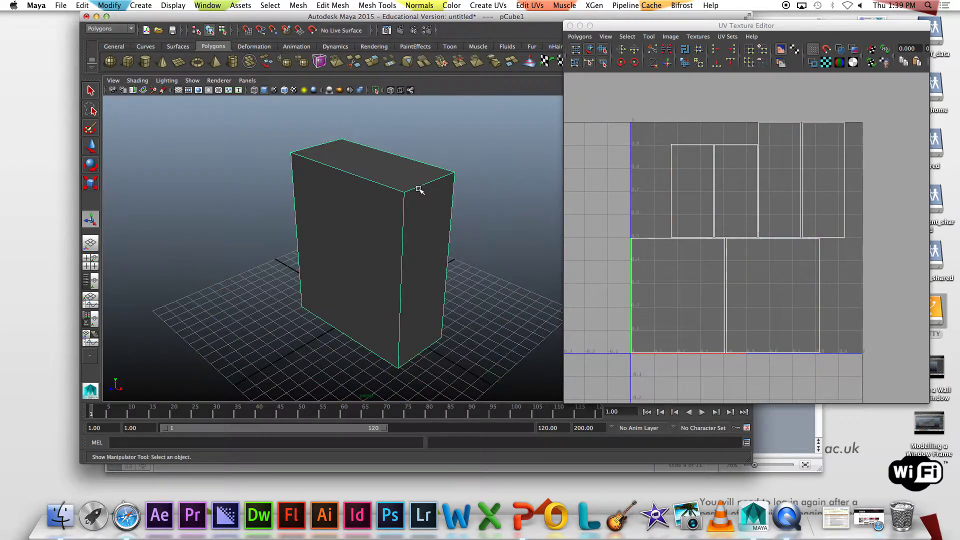
right_click_drag(390, 249, 358, 227)
left_click(358, 228)
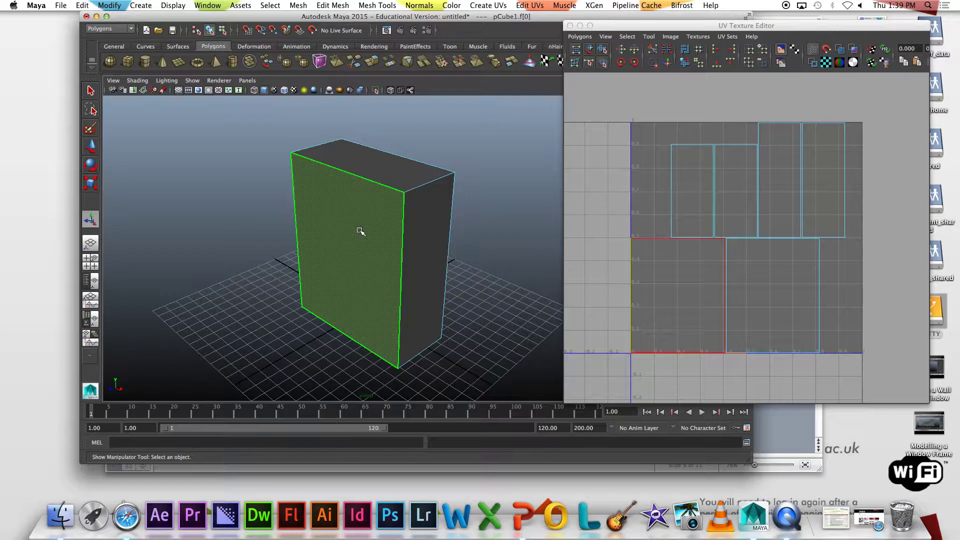
left_click(790, 202)
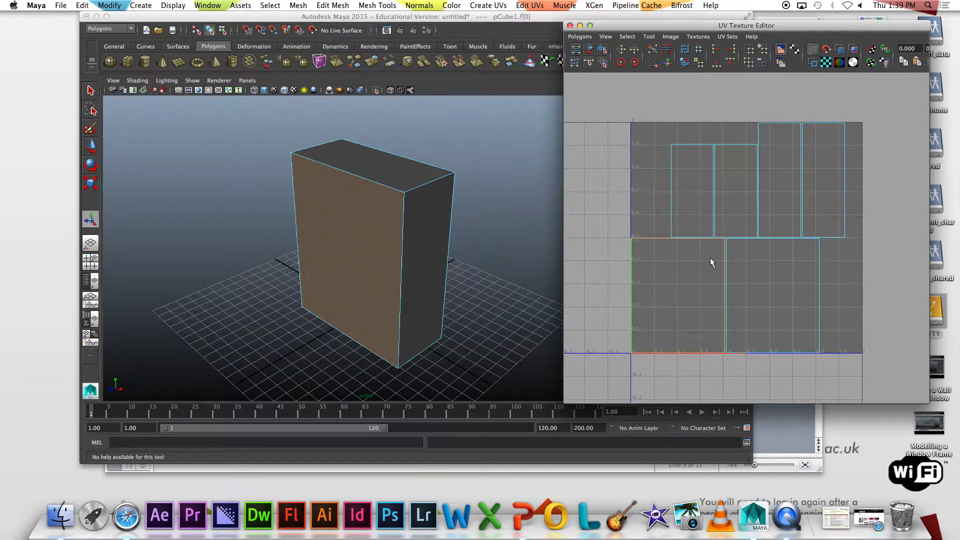
right_click_drag(399, 189, 431, 174)
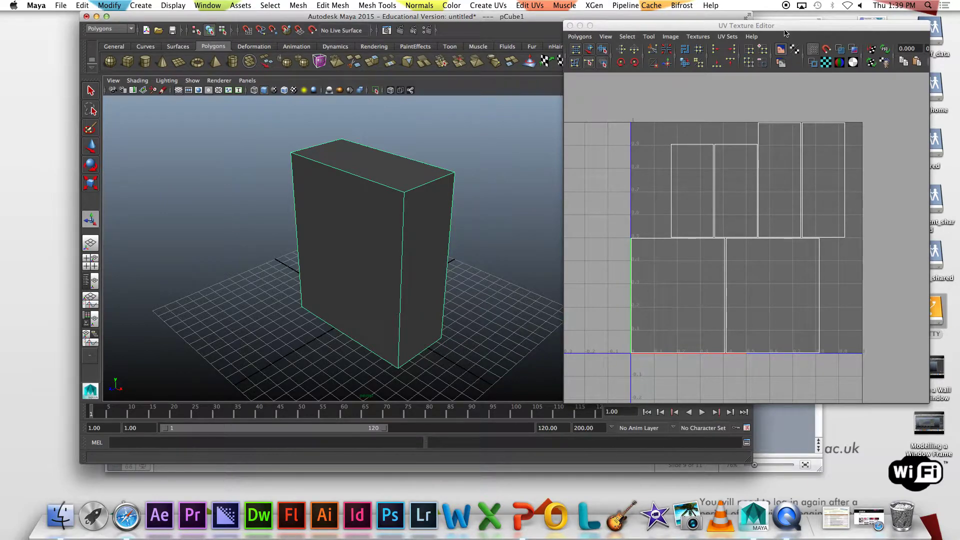
- Switch the UV Texture Editor to shell selection and select the front-face shell and the two shorter upper shells in turn
left_click_drag(740, 25, 701, 20)
right_click_drag(719, 140, 693, 132)
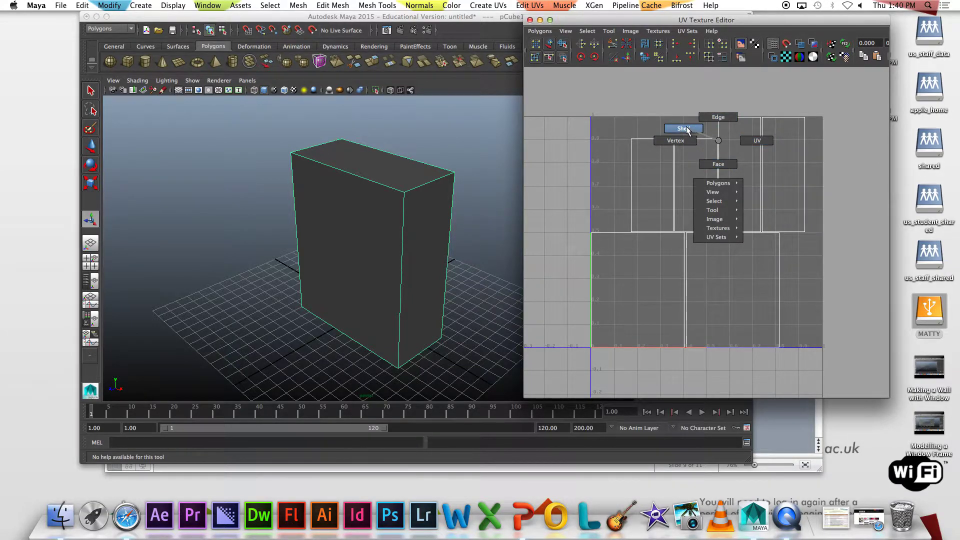
right_click_drag(686, 126, 686, 127)
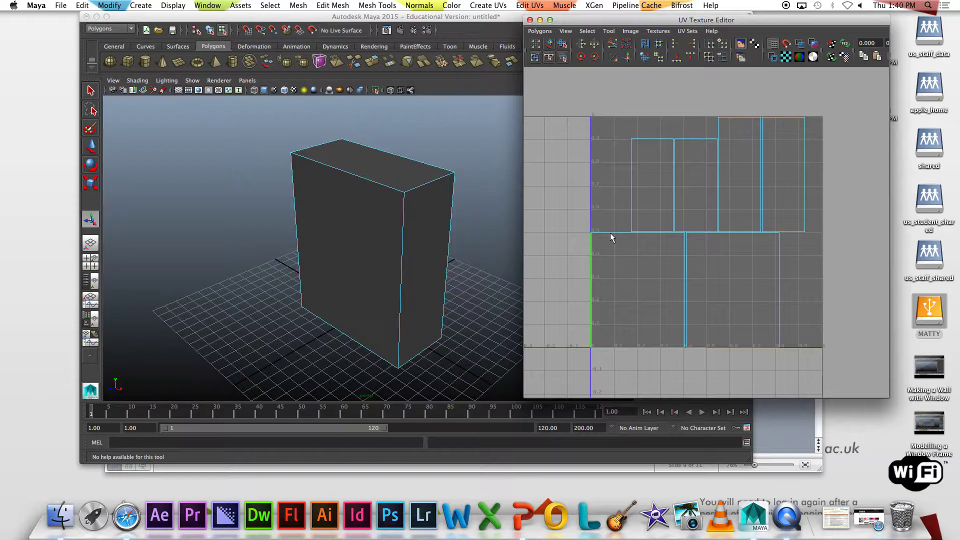
left_click(610, 233)
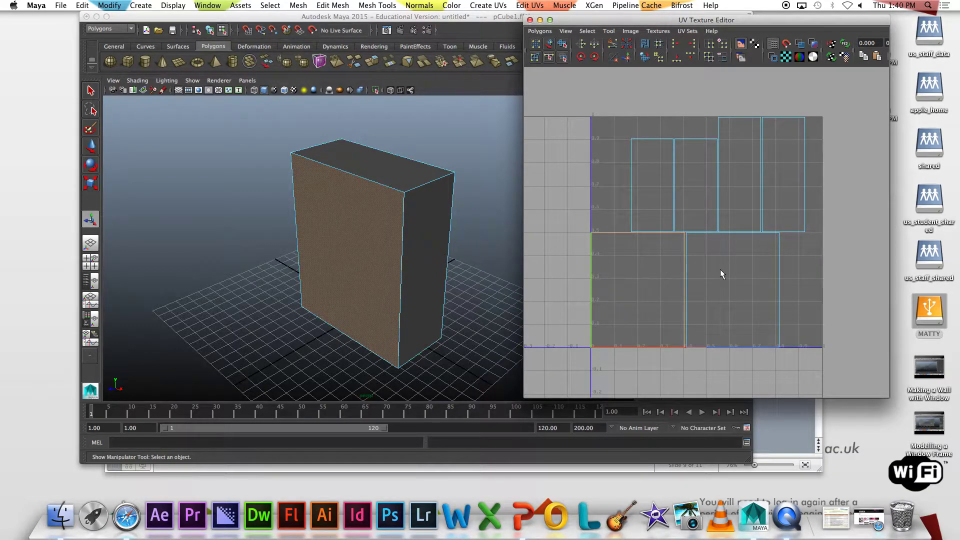
left_click(632, 143)
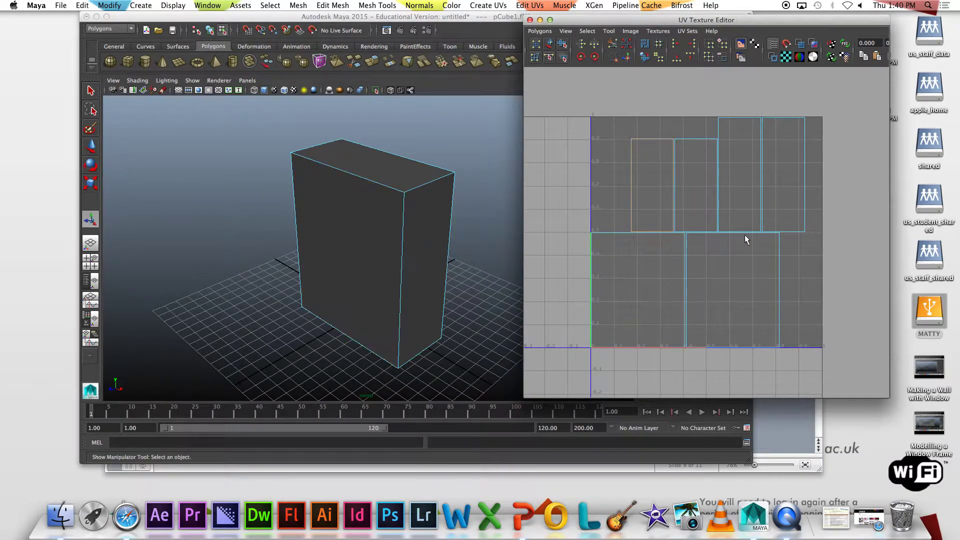
left_click(706, 140)
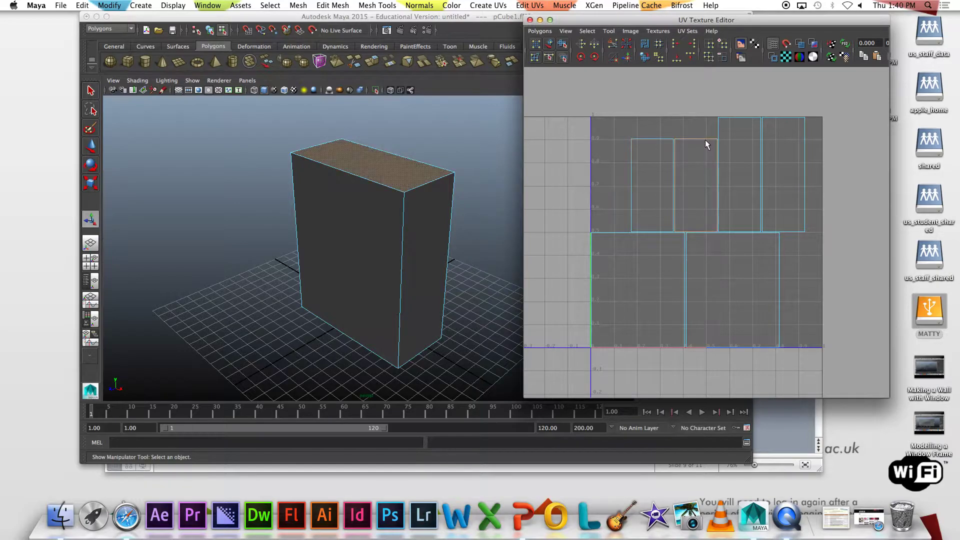
- Move the top-face UV shell up out of its row, and shift all the upper shells above the 0–1 texture square
key("w")
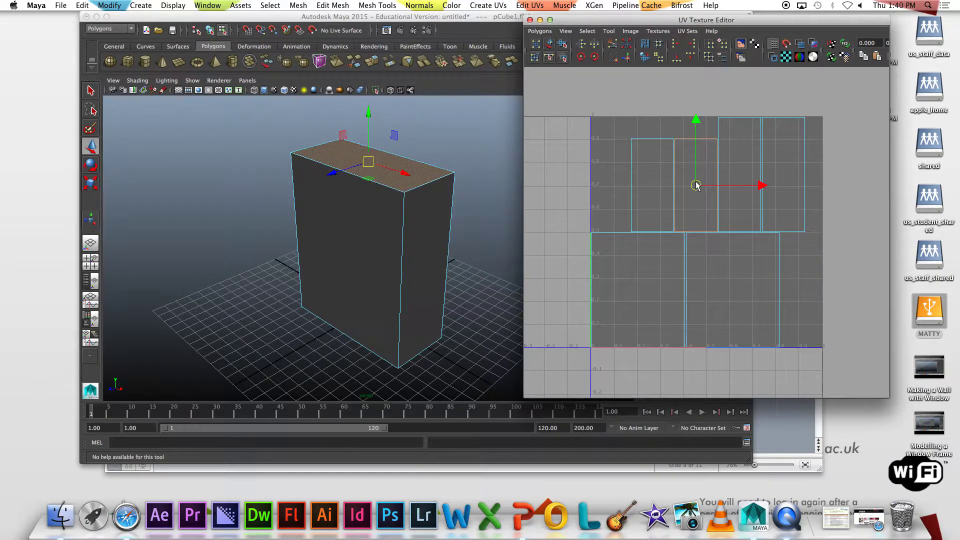
left_click_drag(696, 185, 649, 136)
left_click(653, 181)
left_click_drag(547, 82, 816, 185)
left_click_drag(681, 160, 685, 43)
- Move the remaining large UV shell out to the right of the texture square, and centre the front-face shell inside it
left_click_drag(736, 241, 822, 346)
left_click_drag(738, 286, 913, 265)
left_click_drag(637, 289, 711, 234)
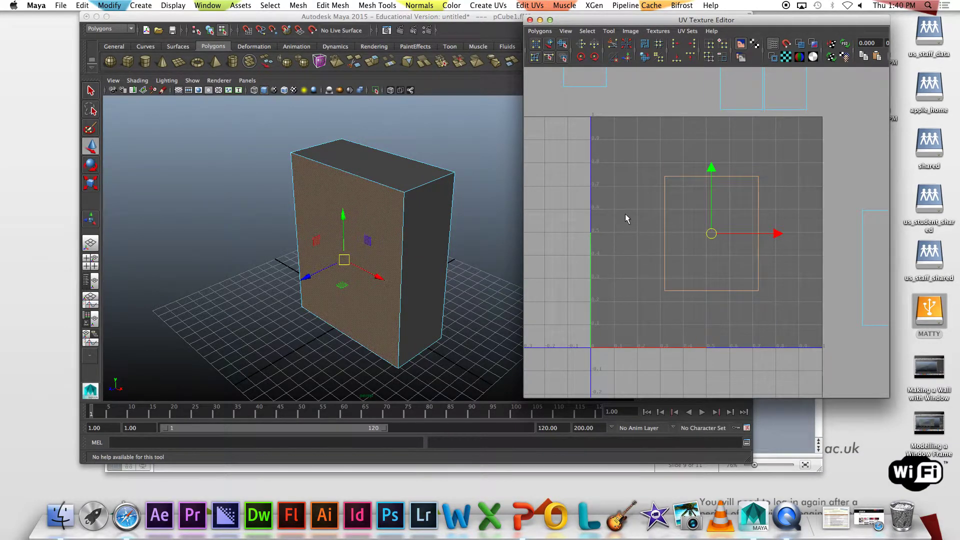
left_click(625, 214)
- Select the right edge of the front-face UV shell and move and sew it to the matching side-face shell
scroll(670, 225, "down", 2)
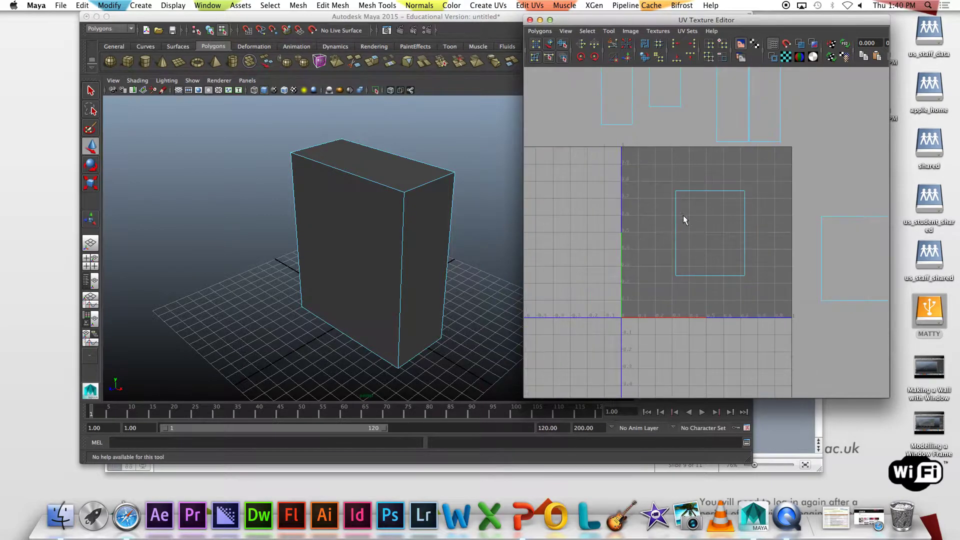
right_click_drag(700, 191, 707, 172)
left_click(747, 257)
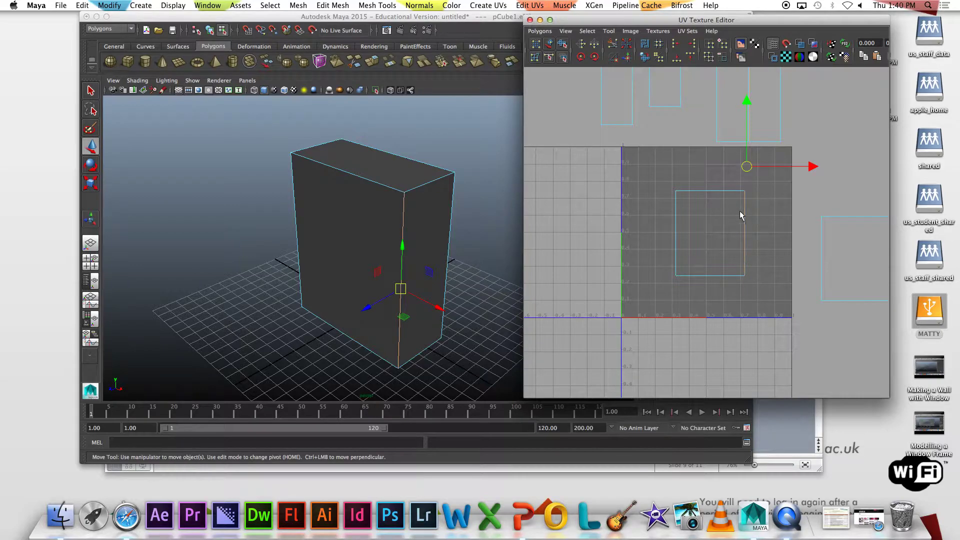
scroll(668, 225, "up", 5)
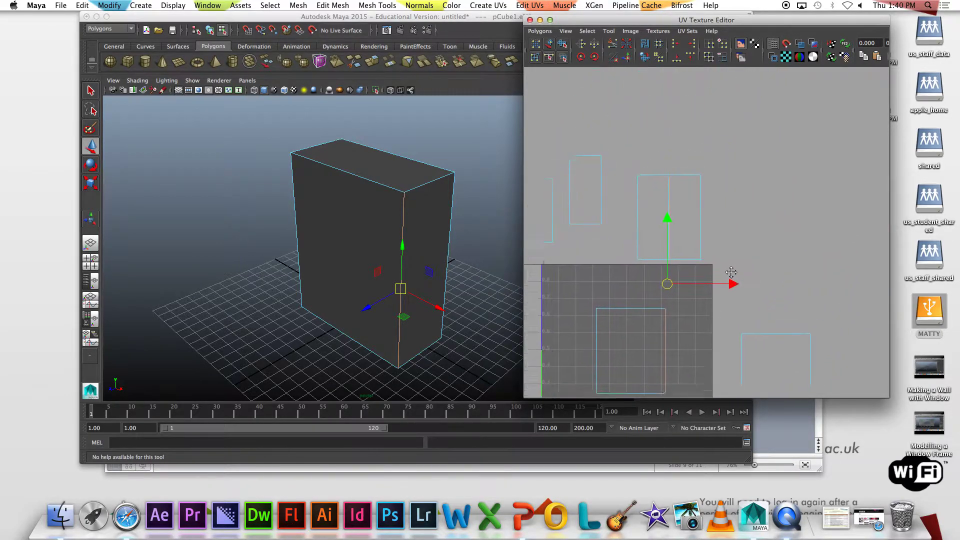
middle_click_drag(668, 221, 774, 77, "alt")
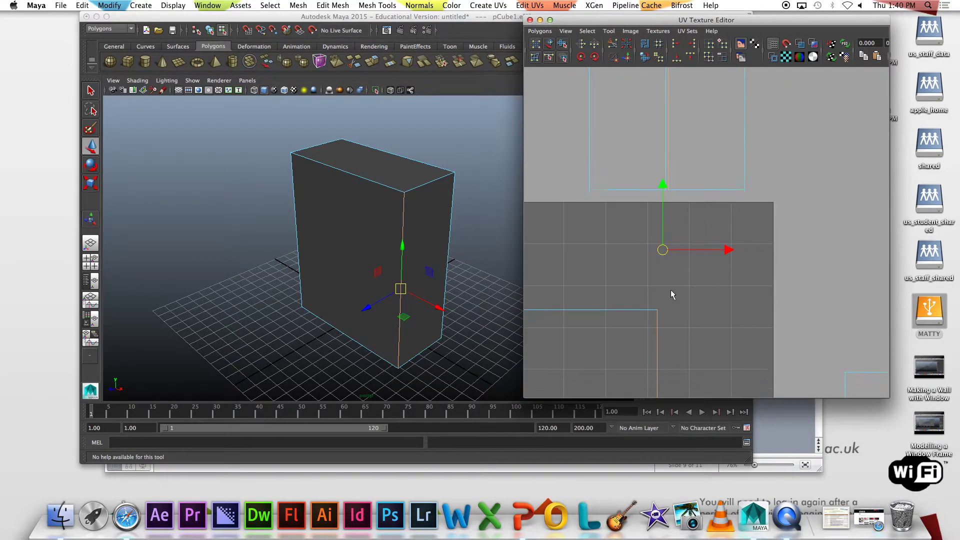
middle_click_drag(816, 137, 836, 208, "alt")
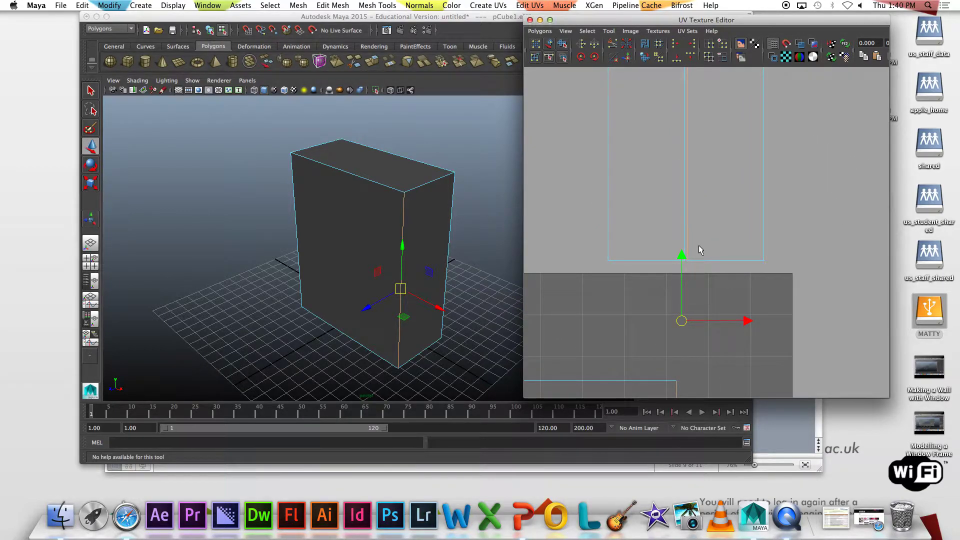
scroll(699, 252, "down", 5)
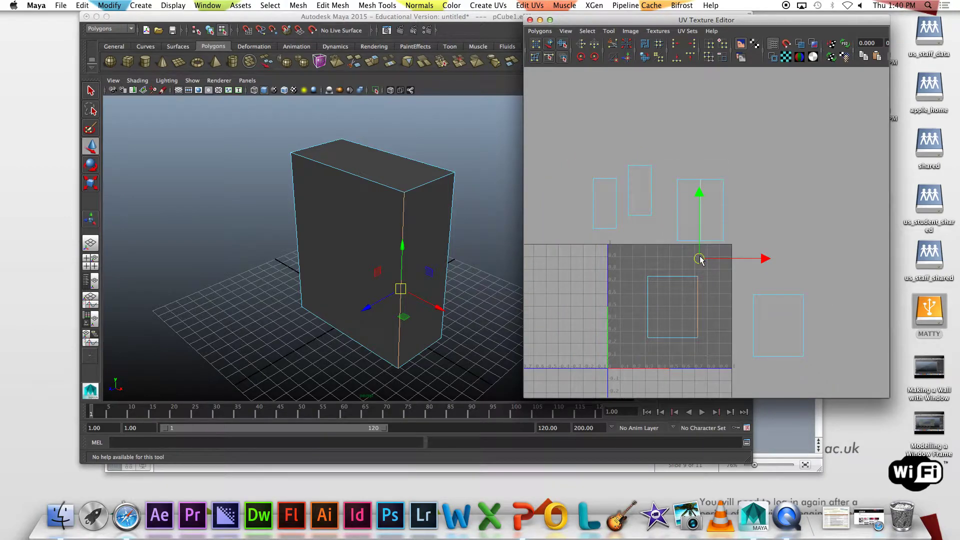
left_click(629, 59)
- Select the joined front-and-side UV shell and move it back into the middle of the 0–1 texture square
right_click_drag(714, 176, 700, 165)
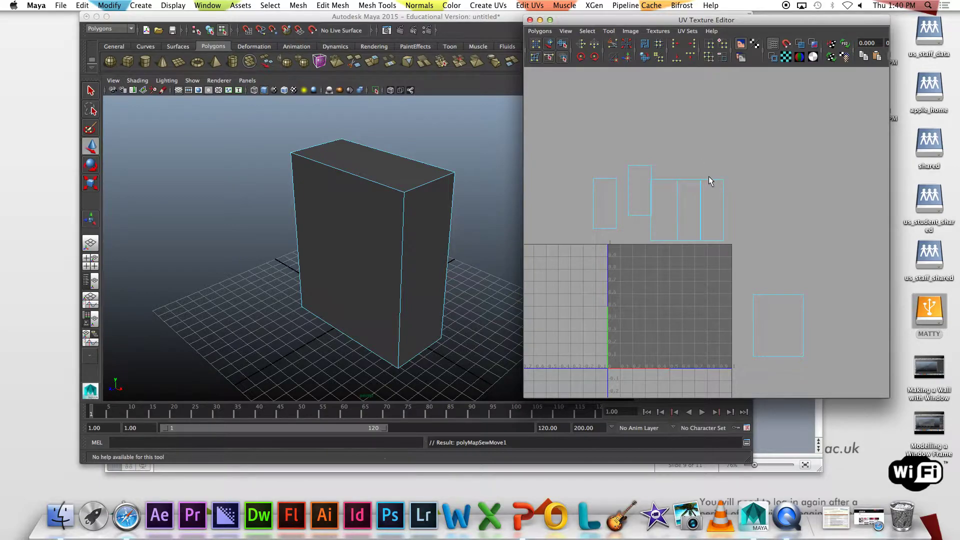
left_click(709, 176)
left_click_drag(692, 209, 684, 309)
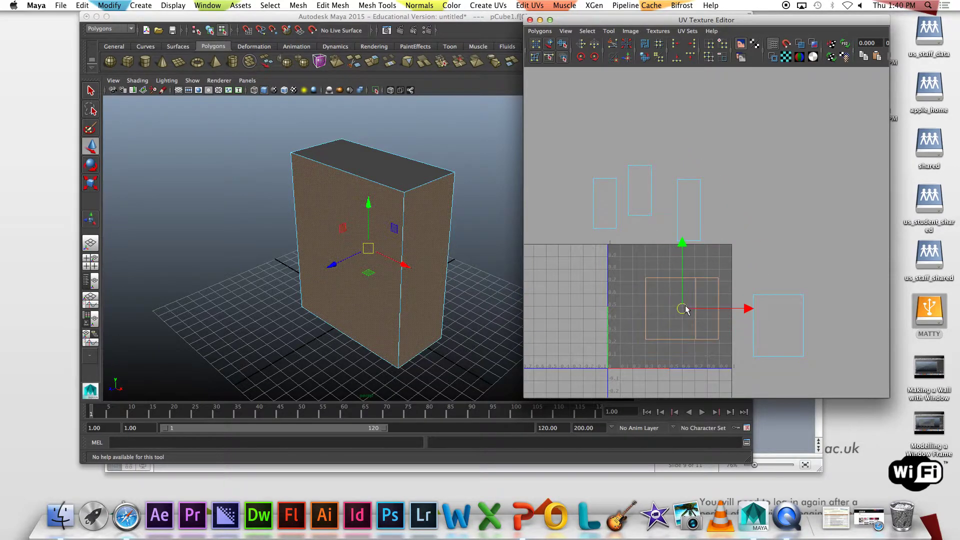
left_click(758, 233)
- Move and sew the other side face onto the front face's left edge, and the back face onto the right side face's outer edge
right_click_drag(702, 212, 673, 200)
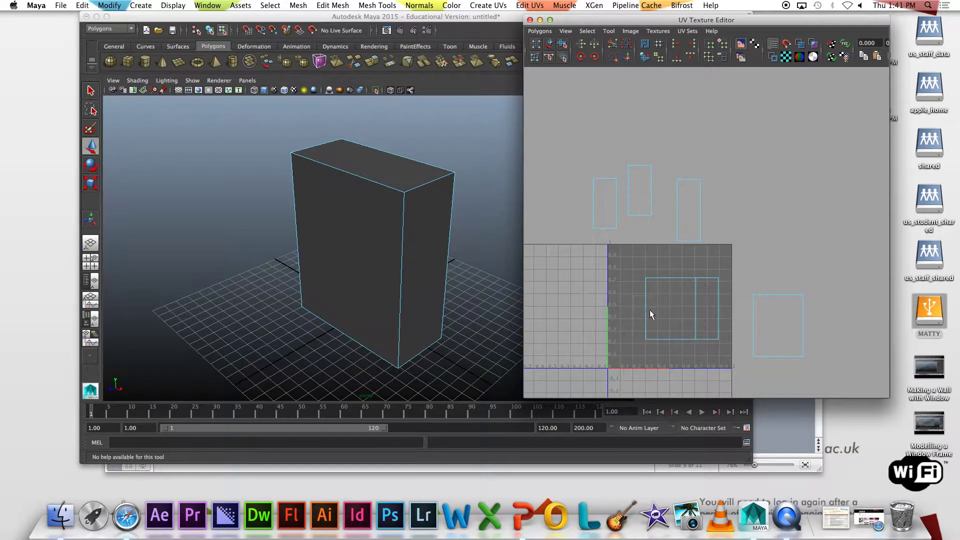
left_click_drag(650, 313, 658, 314)
right_click_drag(648, 292, 643, 299)
left_click_drag(647, 310, 652, 315)
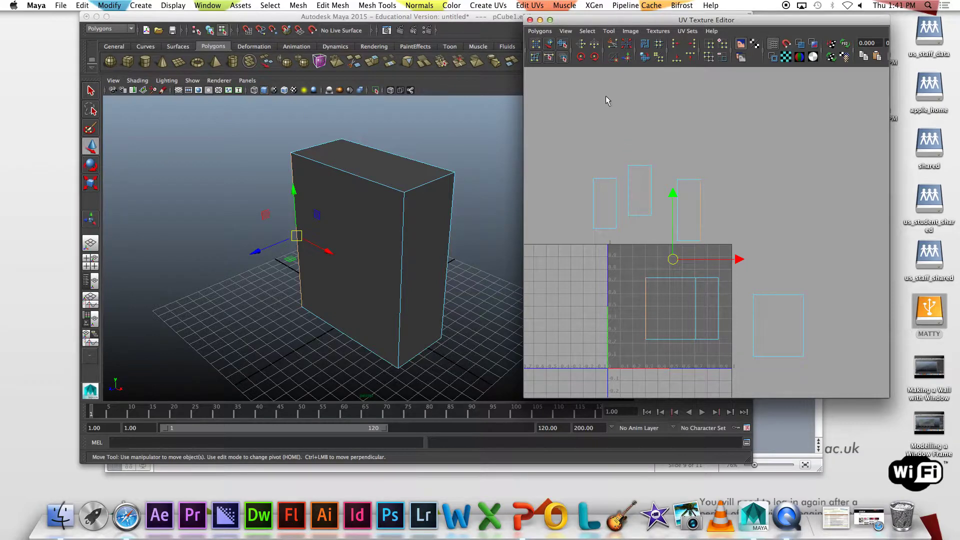
left_click(627, 57)
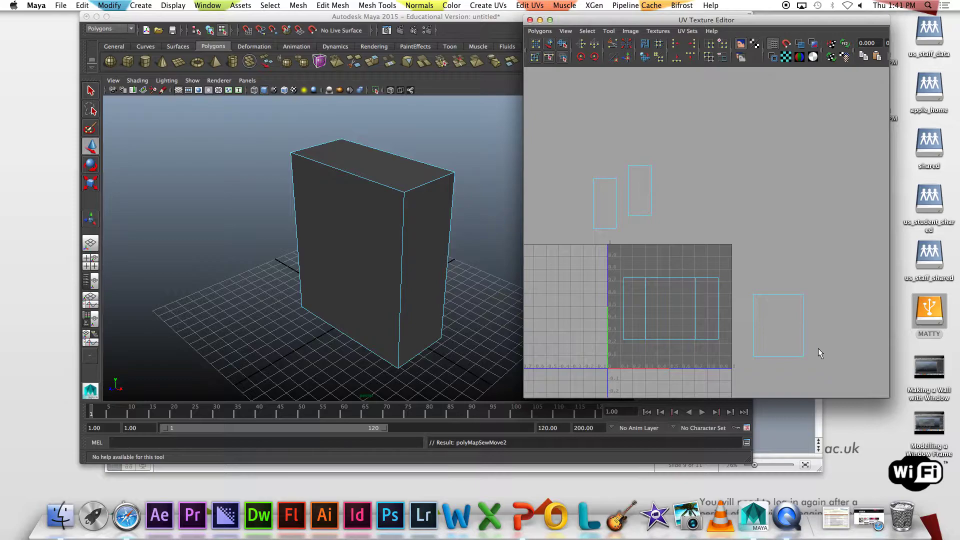
left_click_drag(717, 303, 734, 314)
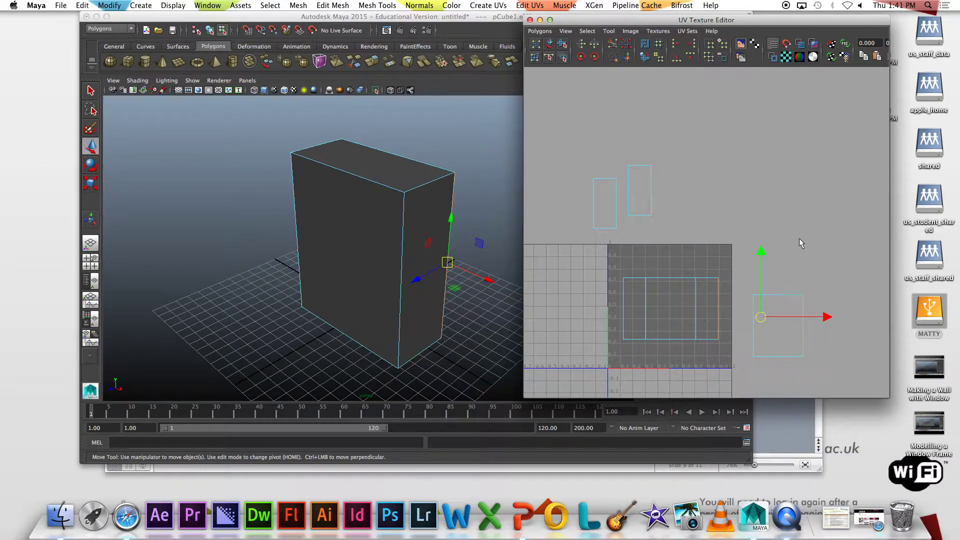
left_click(629, 58)
- Move and sew the two remaining short shells onto the upper and lower edges of the front face
left_click(672, 279)
left_click(627, 57)
left_click(656, 219)
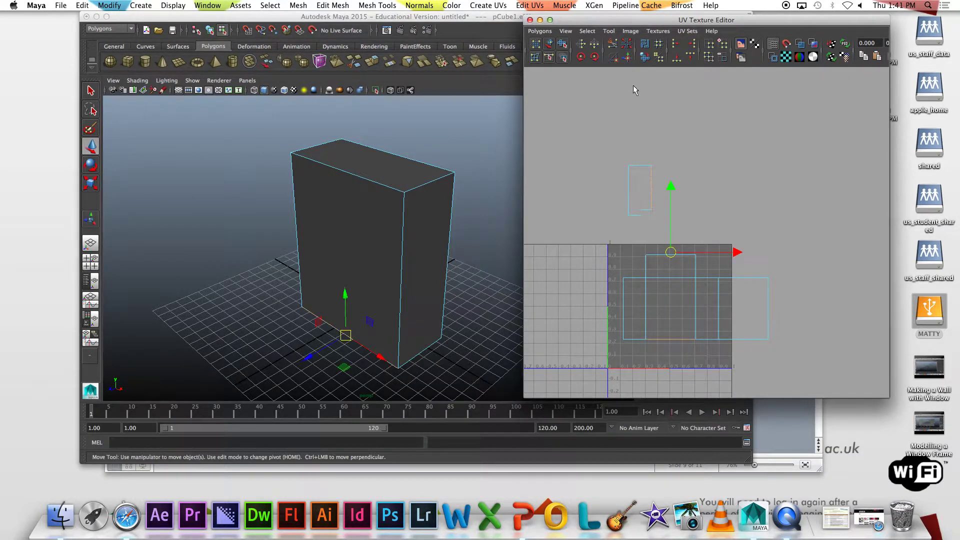
left_click(627, 57)
- Centre the complete sewn UV shell in the 0–1 texture square and scale it down uniformly to fit inside
right_click_drag(697, 270, 675, 262)
left_click_drag(696, 309, 670, 302)
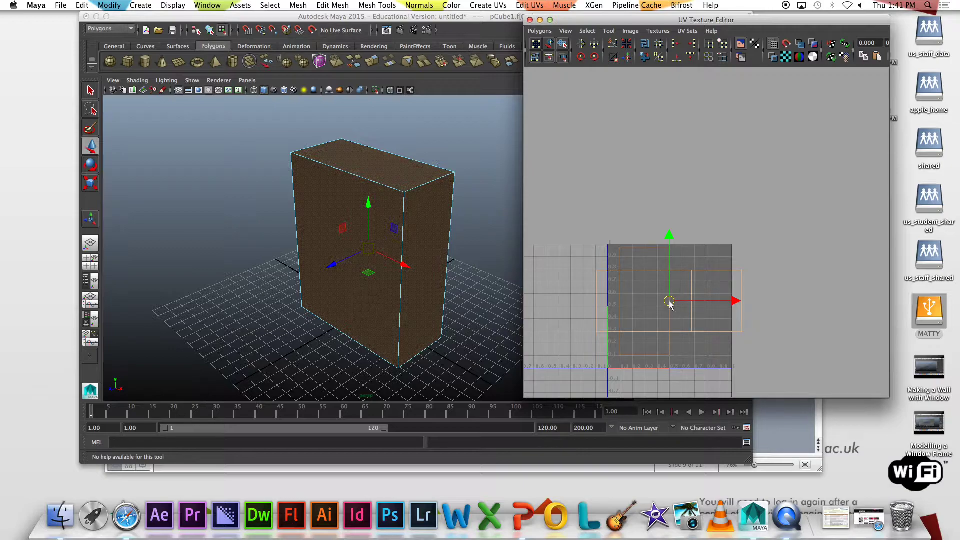
key("r")
mouse_move(670, 303)
left_mouse_down()
mouse_move(659, 300)
mouse_move(673, 301)
left_mouse_up()
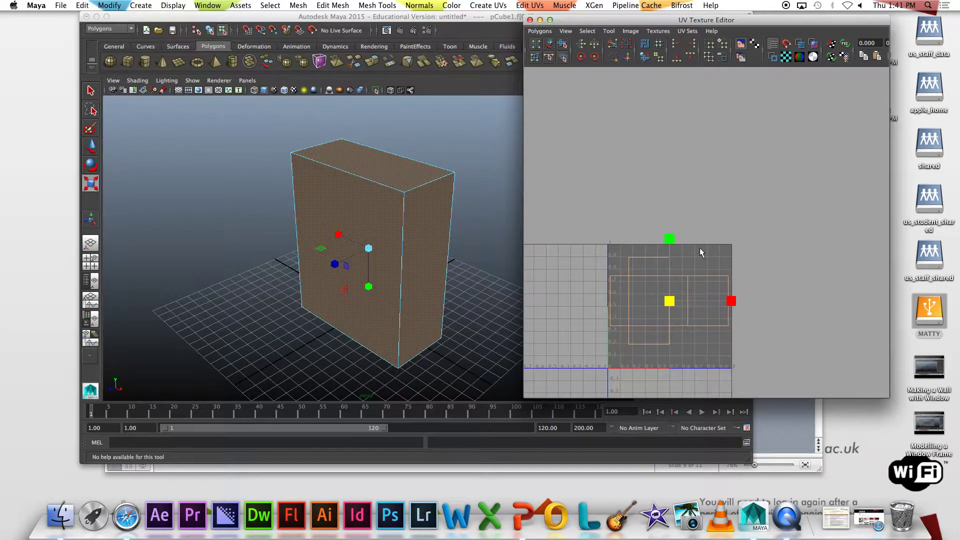
left_click(700, 247)
scroll(710, 225, "up", 5)
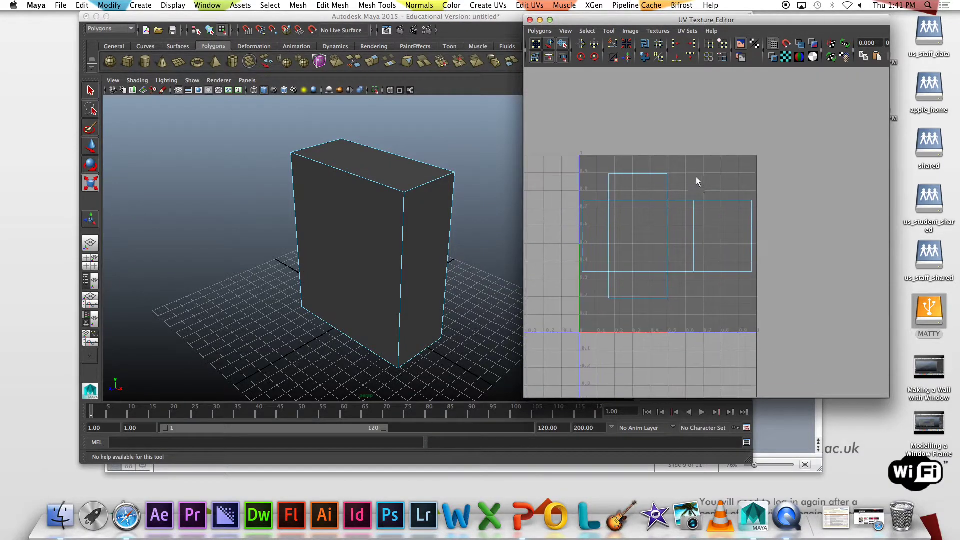
scroll(703, 186, "down", 2)
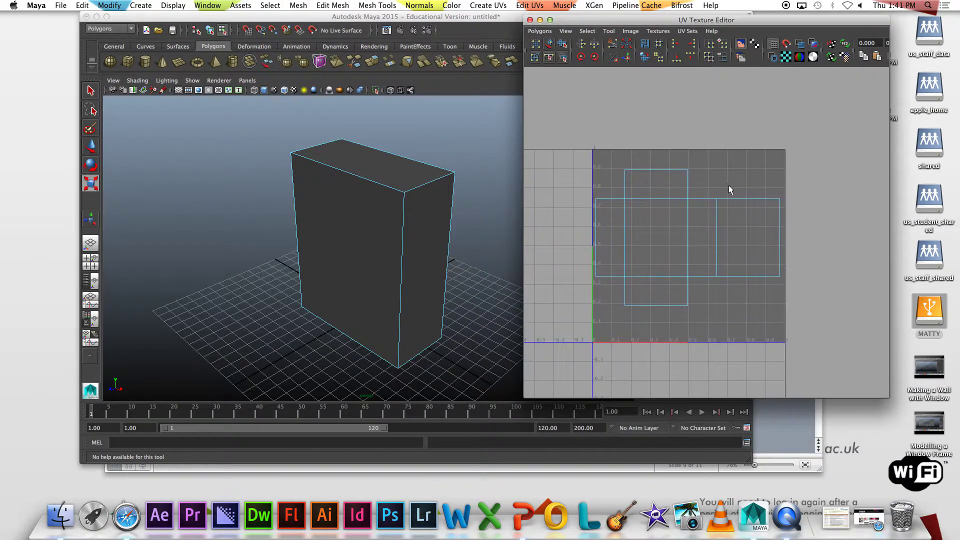
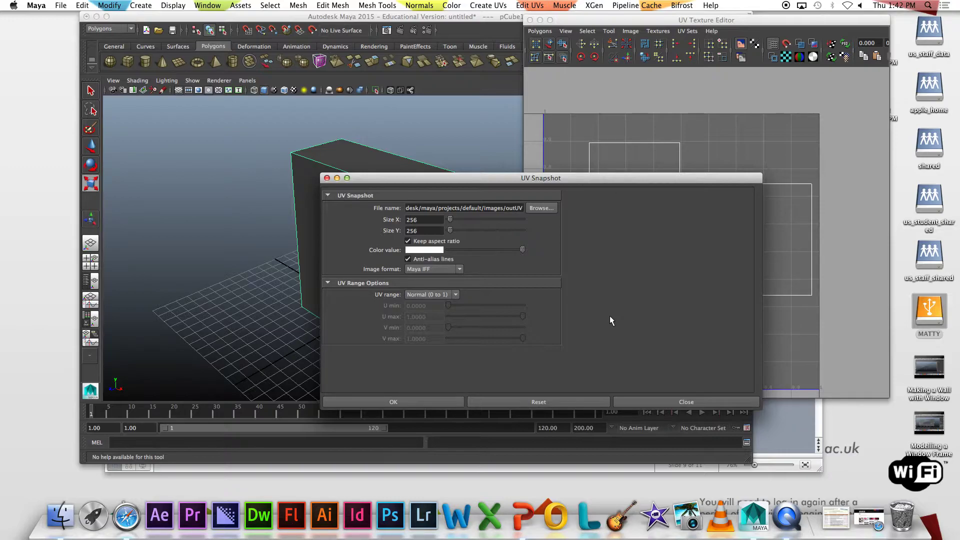
- Set the UV snapshot size to 1024 by 1024
double_click(415, 220)
type("1024")
left_click(442, 230)
- Set the UV snapshot's save location to the Desktop with the file name UV_CEREAL
left_click(541, 209)
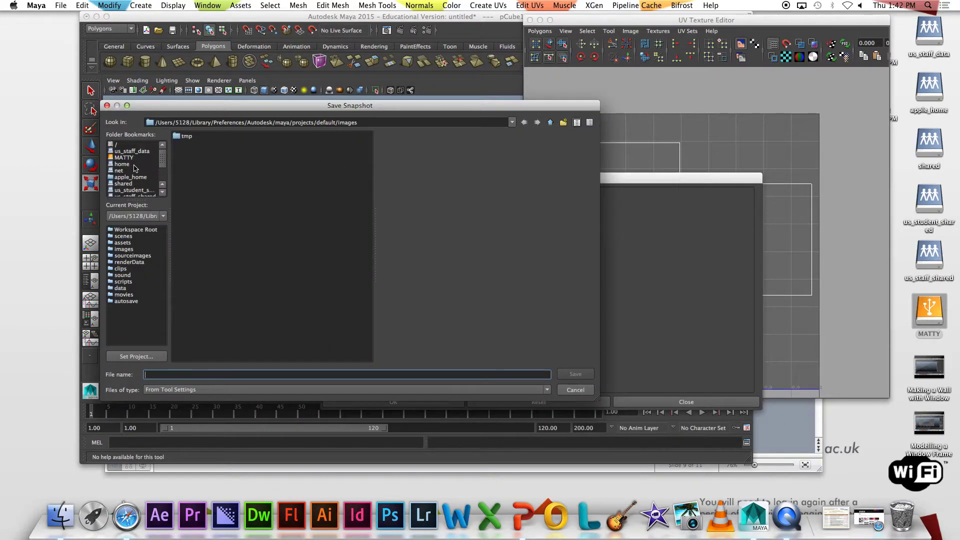
scroll(145, 181, "down", 2)
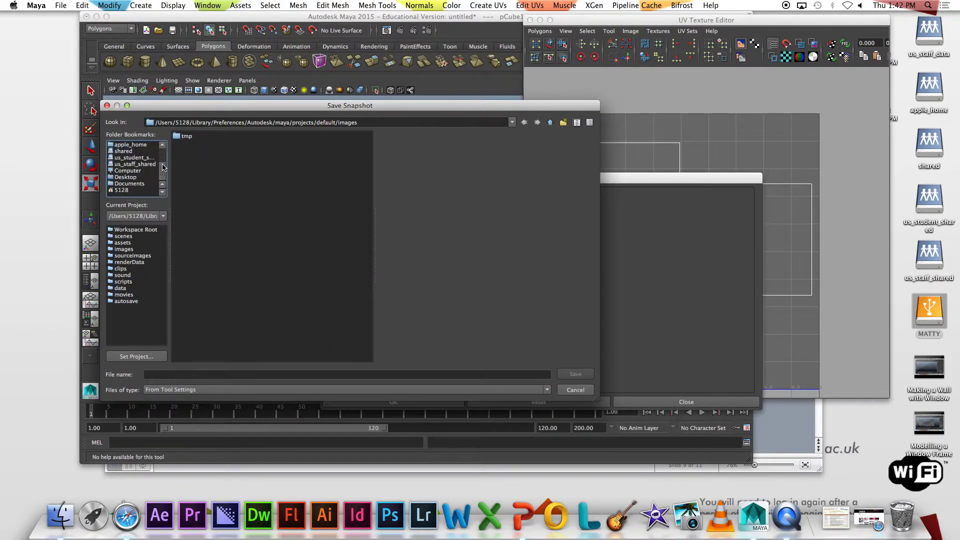
scroll(165, 173, "up", 1)
scroll(165, 173, "down", 2)
scroll(168, 174, "up", 2)
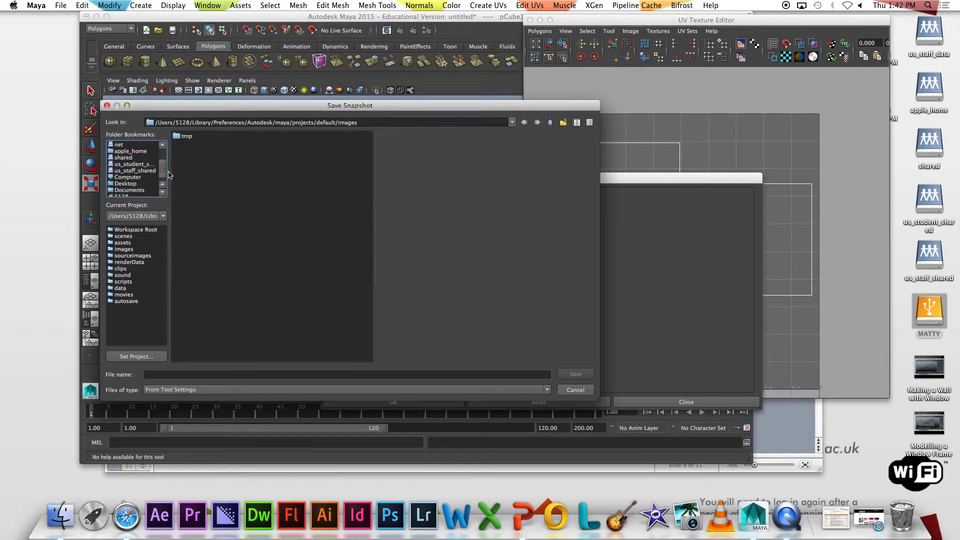
left_click(140, 184)
left_click(202, 374)
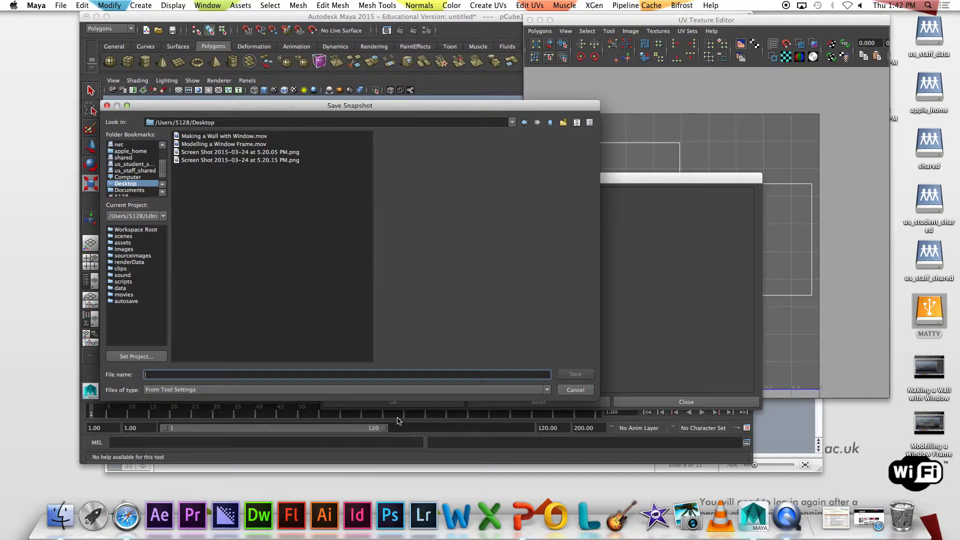
type("UV_CEREAL")
key("Return")
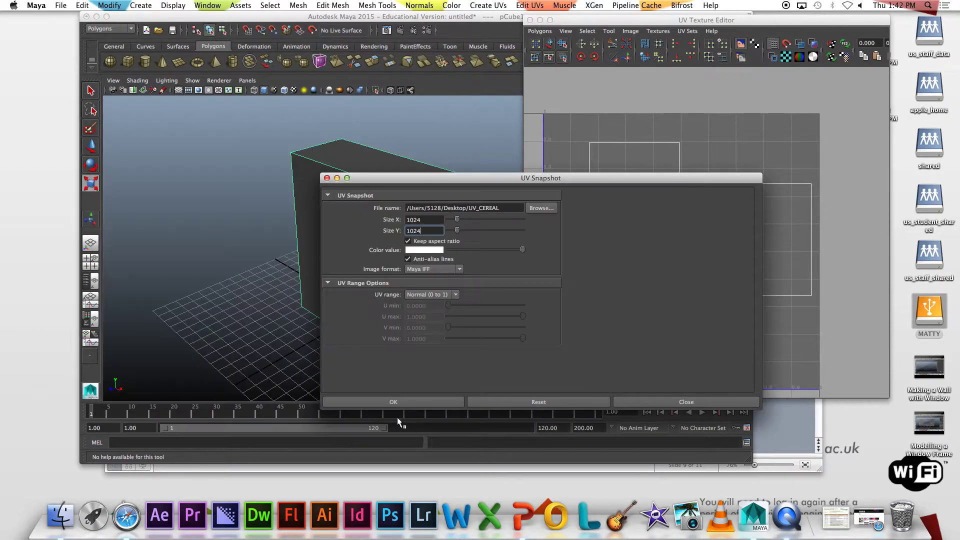
- Set the snapshot's image format to JPEG and save the UV snapshot
left_click(433, 270)
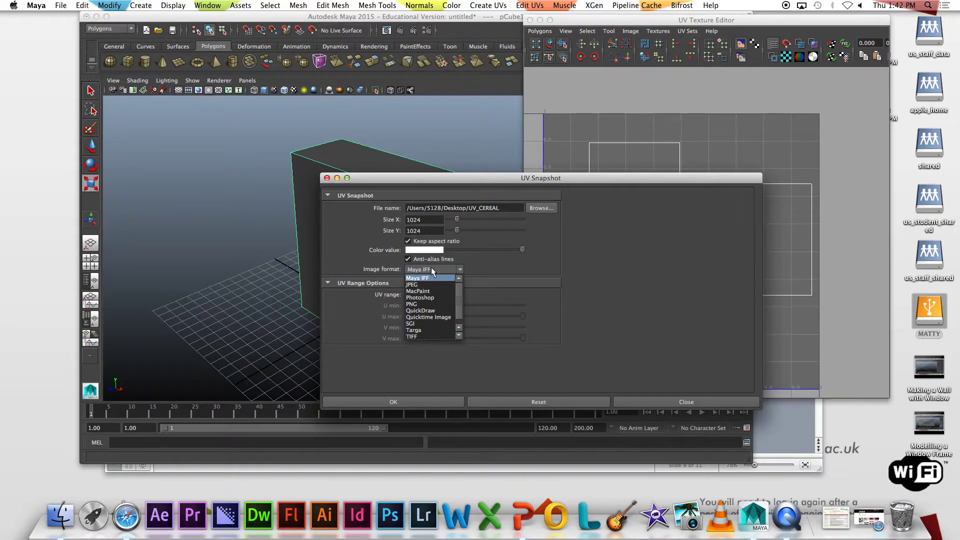
scroll(453, 325, "down", 1)
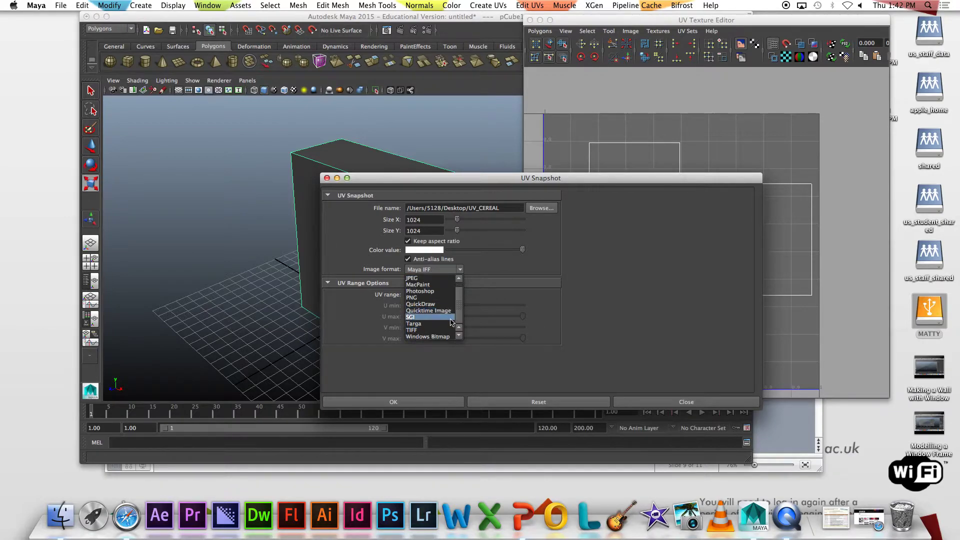
left_click(430, 279)
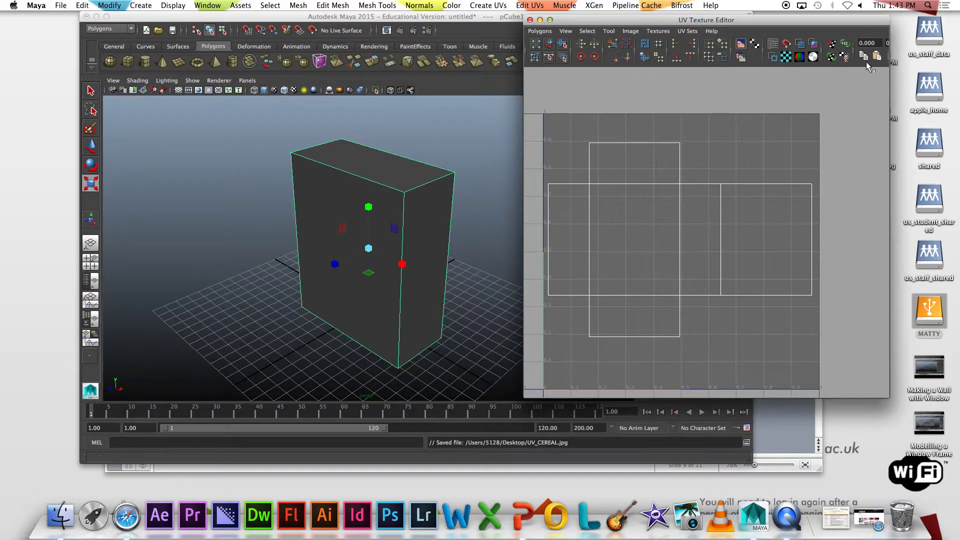
- Move the UV Texture Editor off the desktop files, view UV_CEREAL.jpg in its default viewer, and close it
left_click_drag(849, 23, 716, 30)
right_click(875, 145)
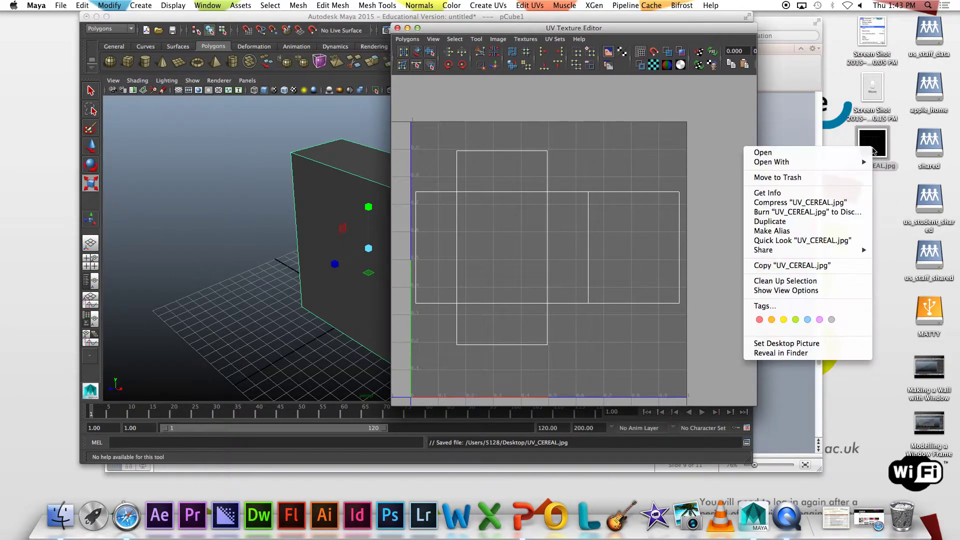
left_click(845, 155)
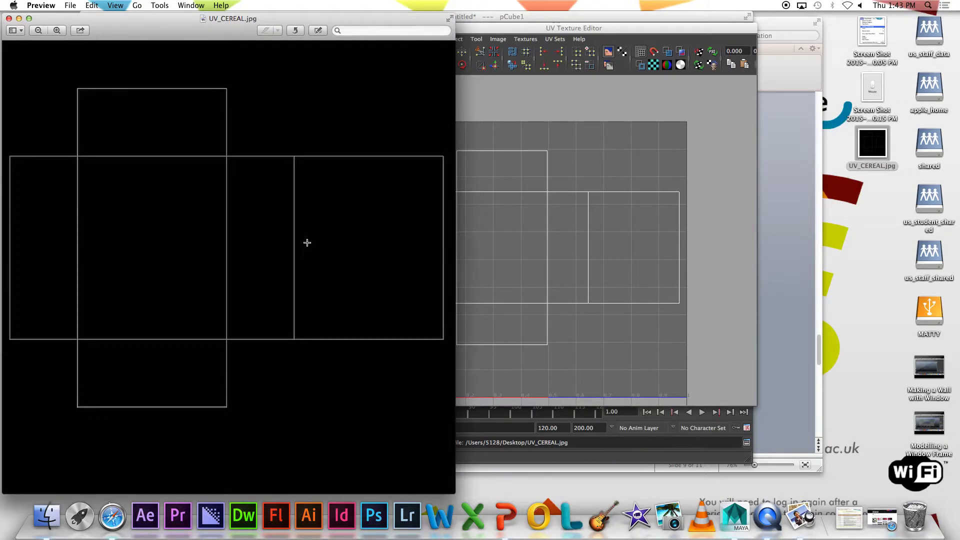
left_click(9, 18)
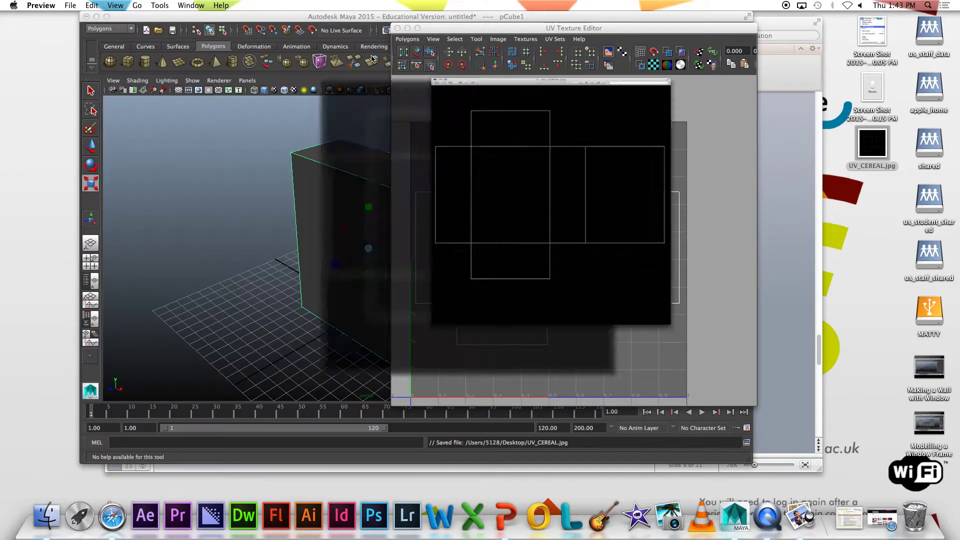
- Open UV_CEREAL.jpg from the desktop in Adobe Photoshop CC 2014
right_click(872, 142)
mouse_move(833, 156)
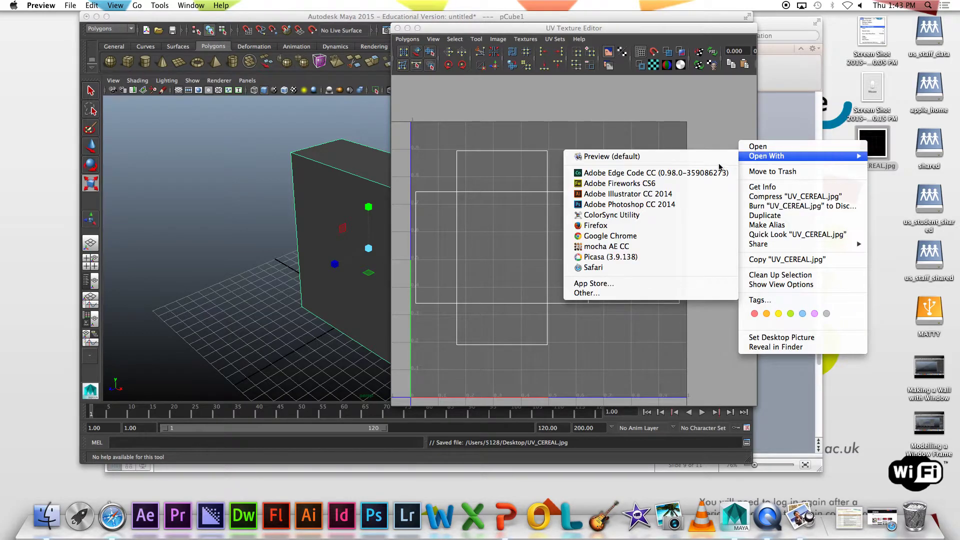
left_click(667, 205)
left_click(559, 211)
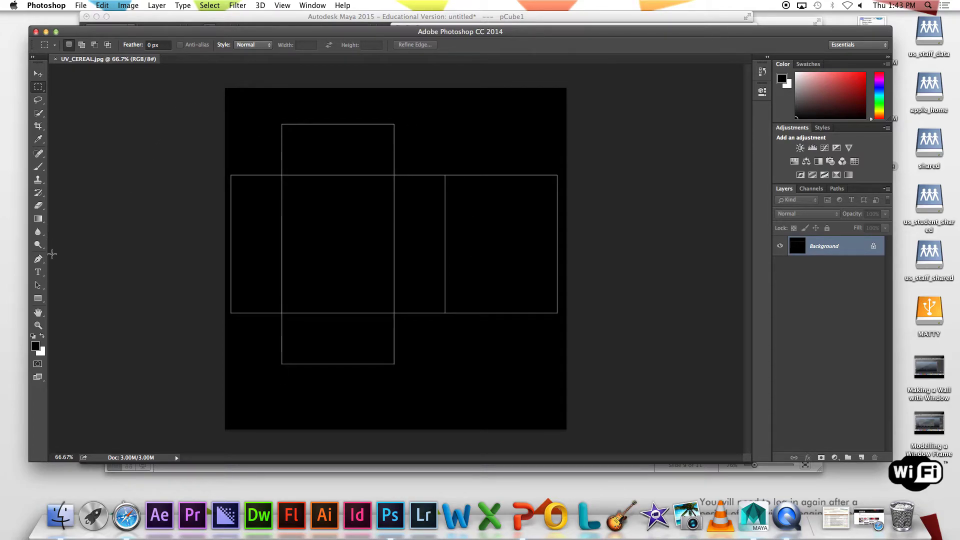
- Choose the Brush tool and set the foreground colour to bright red, fa0000
left_click(39, 166)
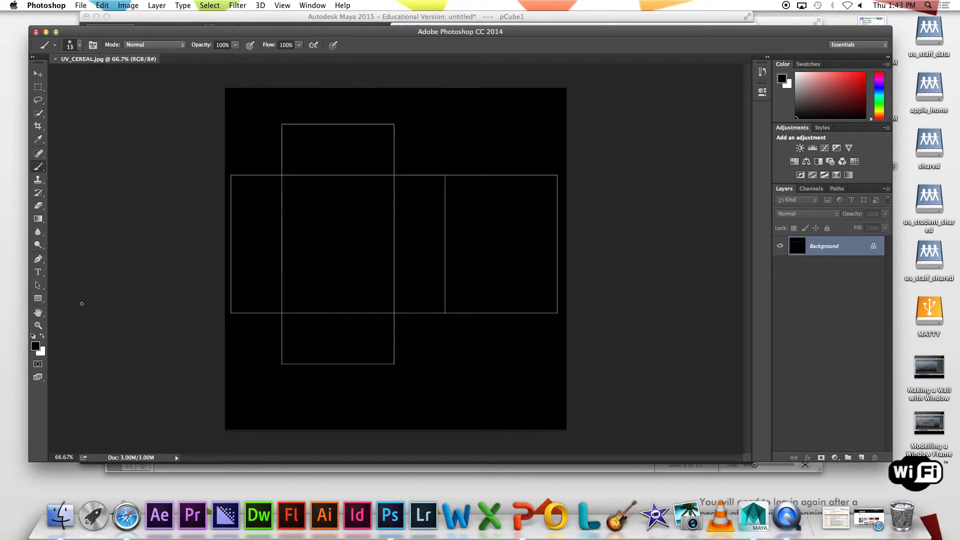
left_click(35, 347)
left_click_drag(382, 241, 478, 168)
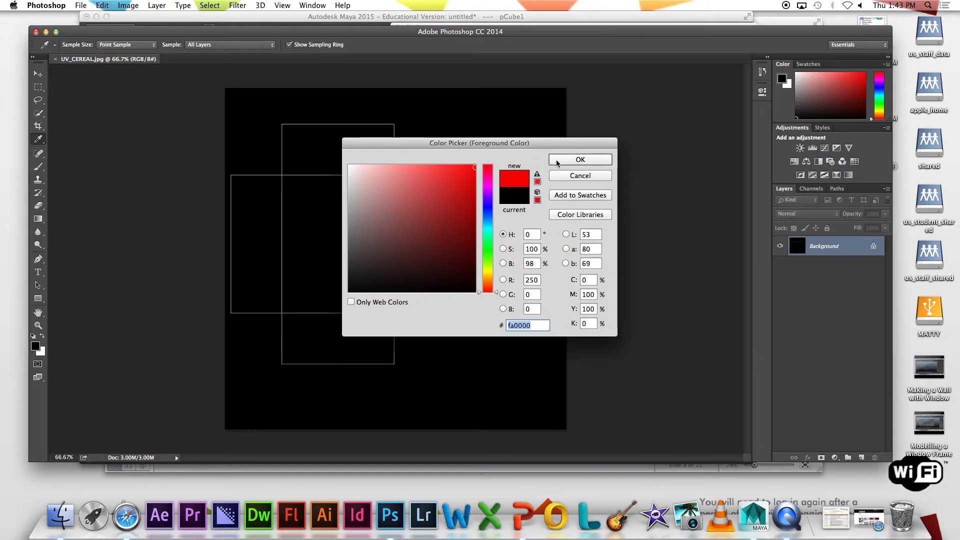
left_click(557, 161)
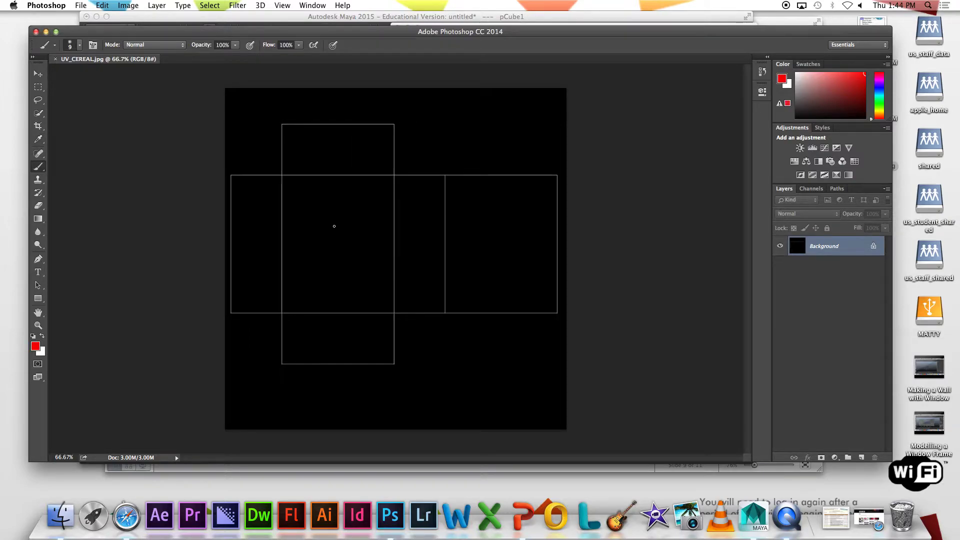
- Paint the numbers 1 on the front, 2 on the left, 3 above, 4 below, 5 on the right and 6 on the back panel
mouse_move(318, 207)
left_mouse_down()
mouse_move(333, 250)
mouse_move(343, 252)
left_mouse_up()
left_click_drag(247, 223, 263, 245)
mouse_move(330, 141)
left_mouse_down()
mouse_move(344, 145)
mouse_move(332, 155)
left_mouse_up()
left_click_drag(344, 328, 339, 350)
mouse_move(421, 230)
left_mouse_down()
mouse_move(425, 255)
mouse_move(416, 258)
left_mouse_up()
left_click_drag(421, 231, 428, 229)
left_click_drag(512, 218, 498, 242)
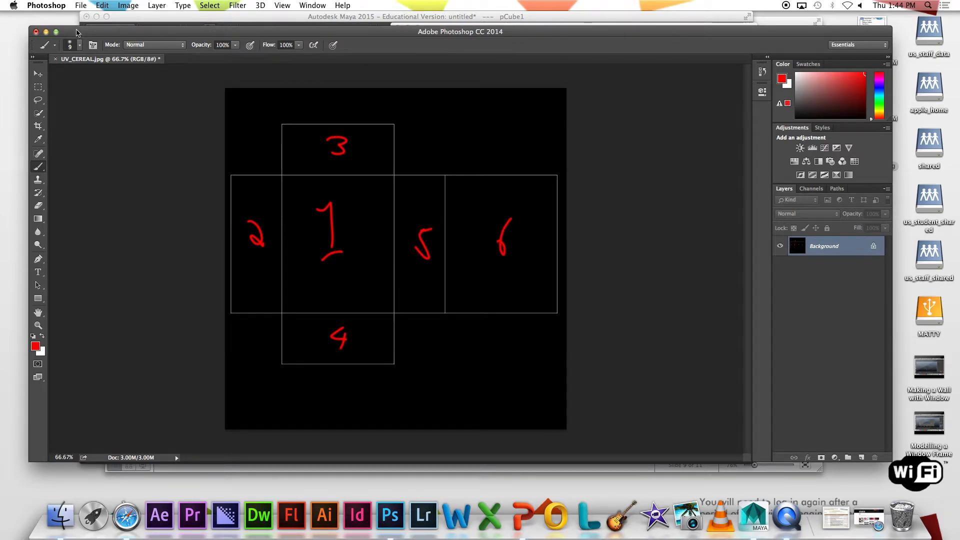
- Save the painted layout to the desktop as UV_CEREAL.png in PNG format with Smallest / Slow compression and no interlacing
left_click_drag(75, 31, 80, 33)
left_click(80, 5)
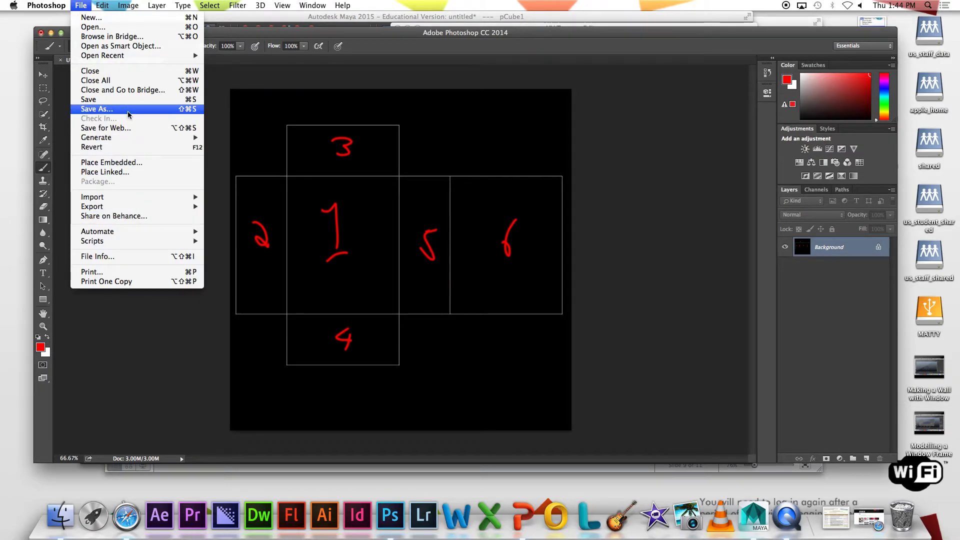
left_click(85, 110)
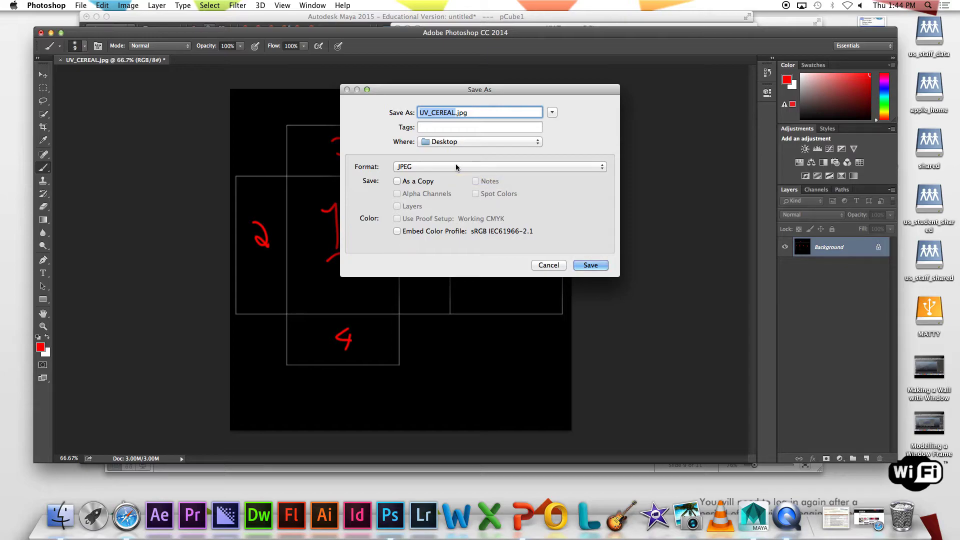
left_click(456, 166)
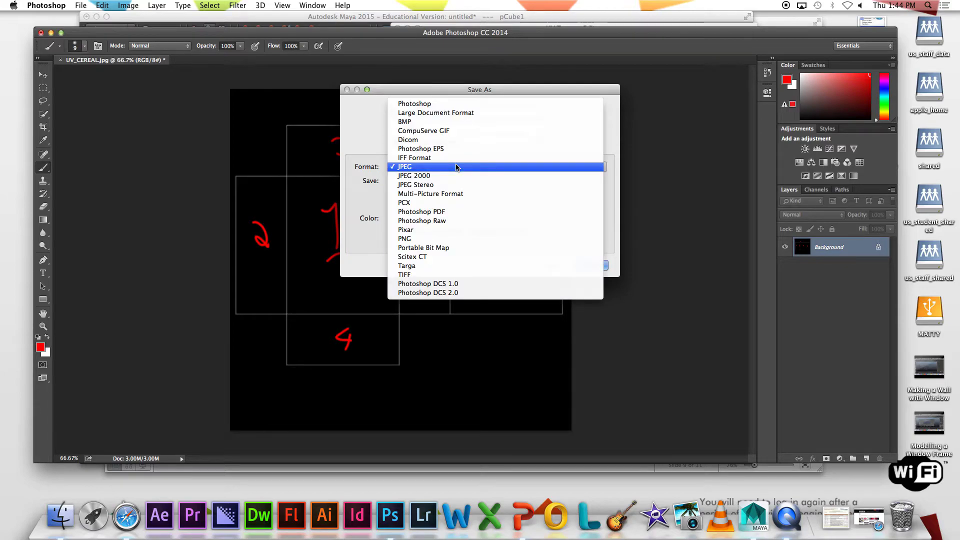
left_click(440, 238)
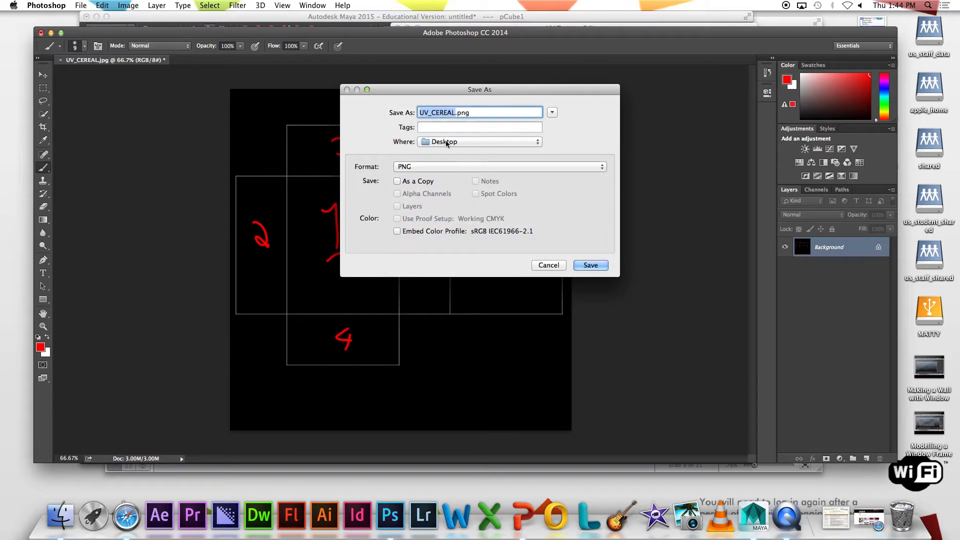
left_click(590, 265)
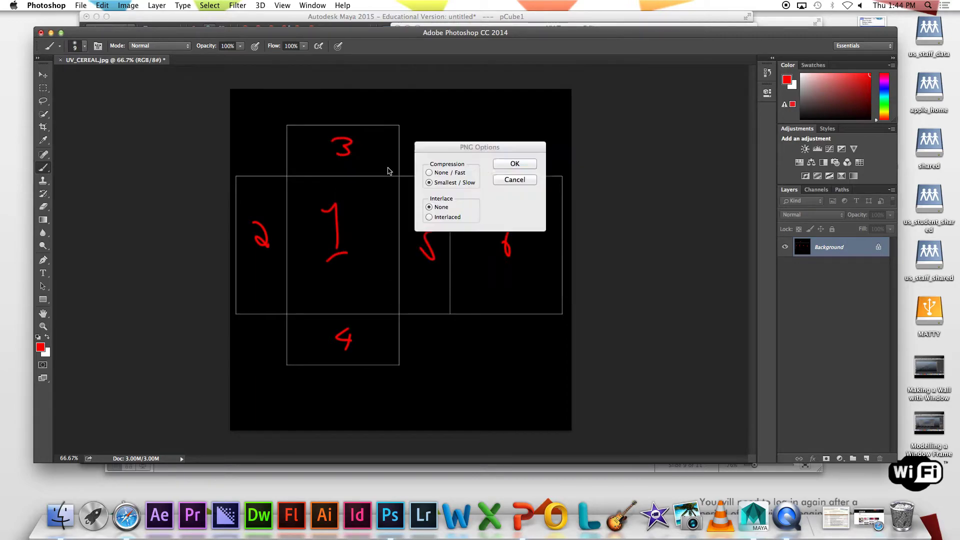
left_click(508, 163)
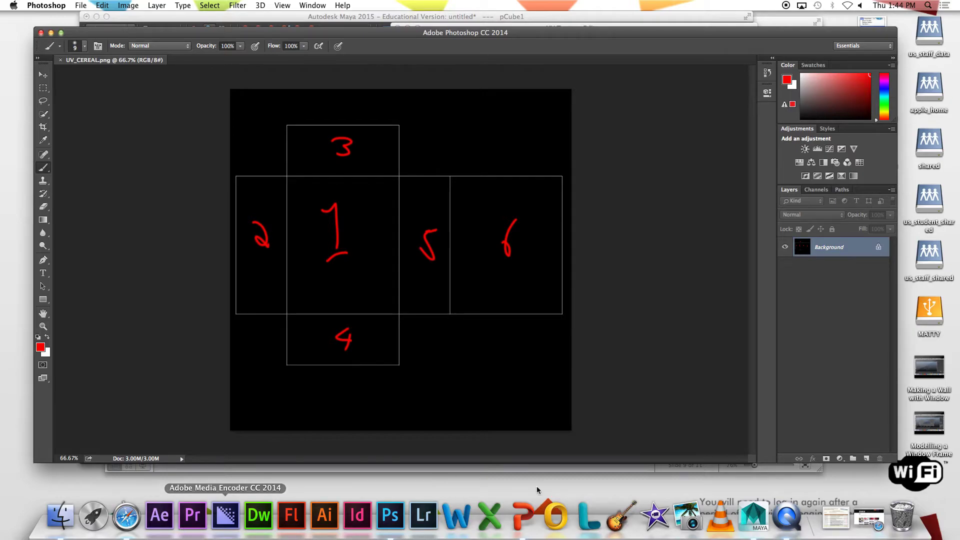
- Switch to Maya, close the UV Texture Editor and assign a new Lambert material to the box
left_click(753, 515)
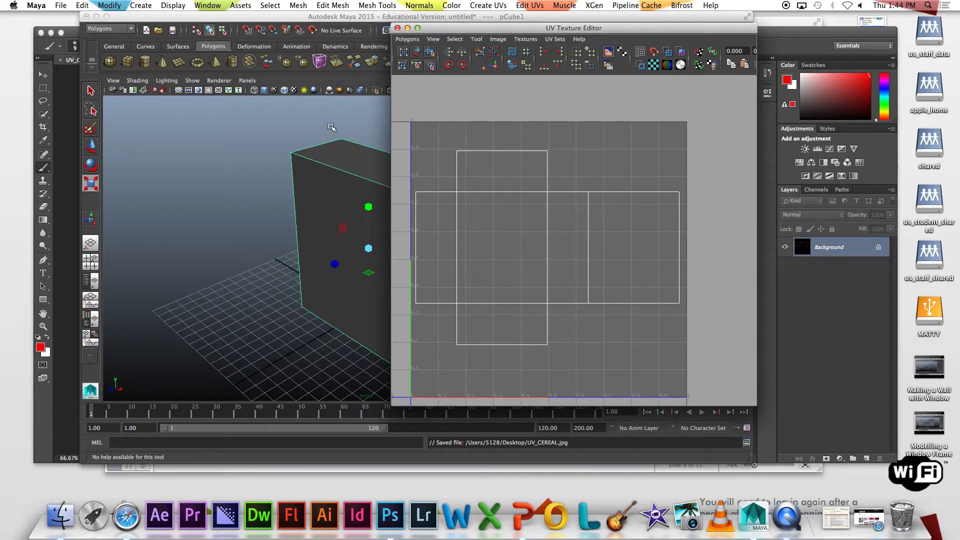
left_click(397, 28)
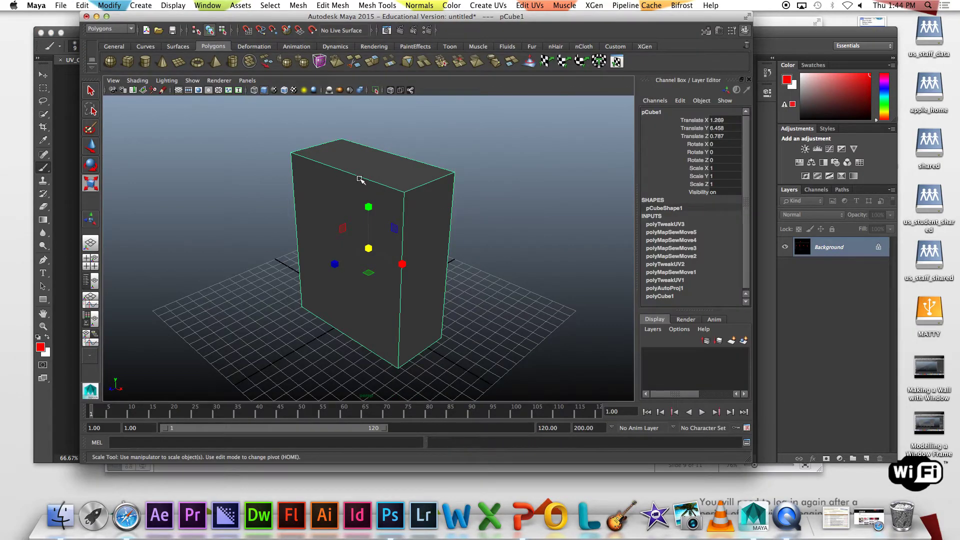
right_click_drag(351, 159, 379, 162)
right_click_drag(347, 153, 363, 357)
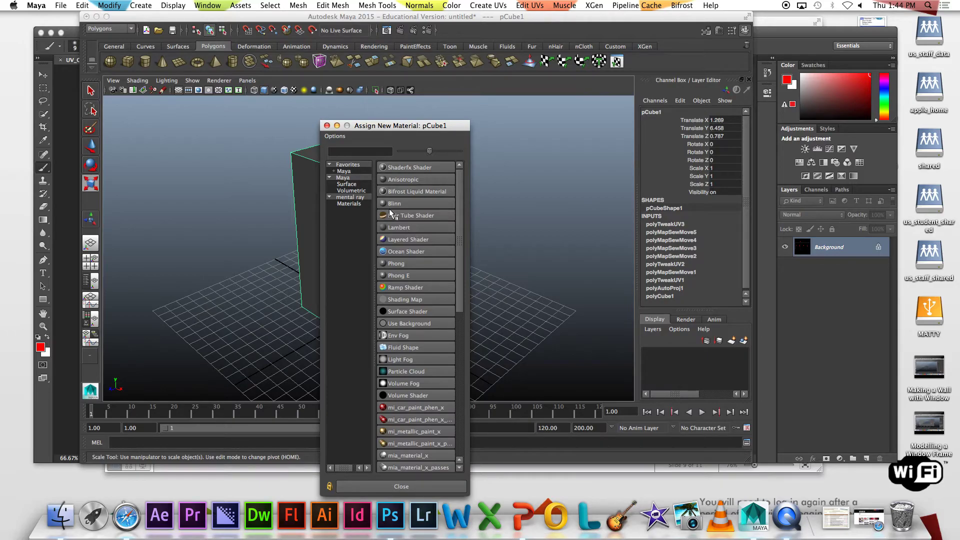
left_click(408, 226)
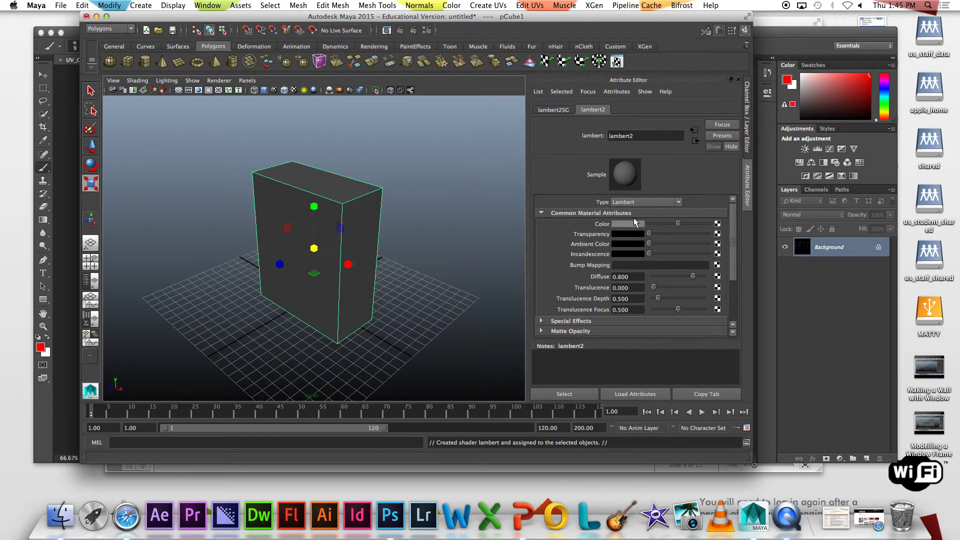
- Map the Lambert's Color to a File texture and load UV_CEREAL.png from the Desktop as its image
left_click(717, 225)
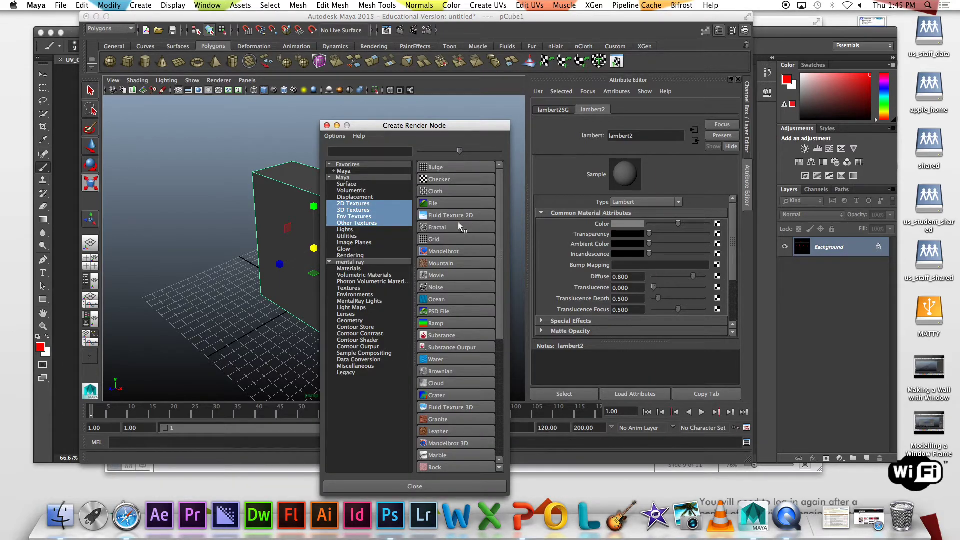
left_click(440, 202)
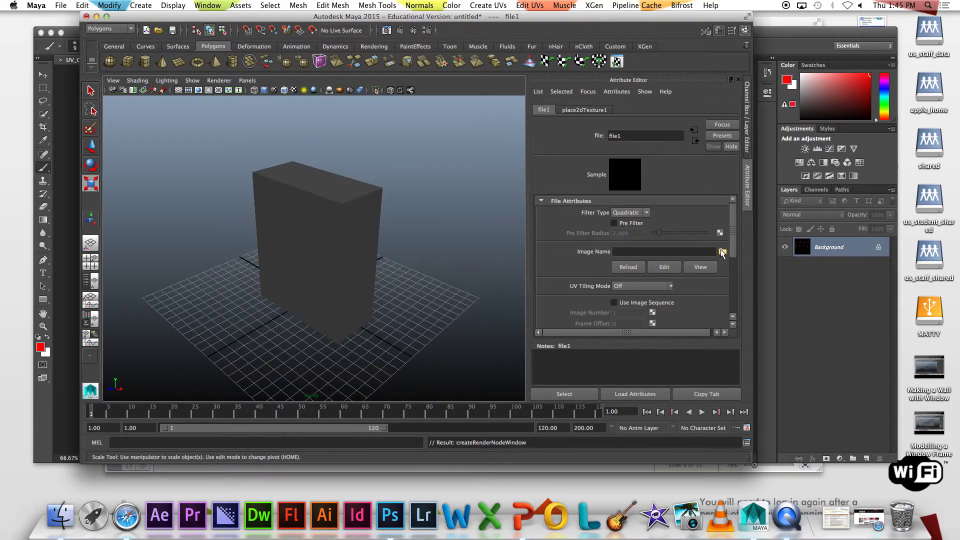
left_click(722, 252)
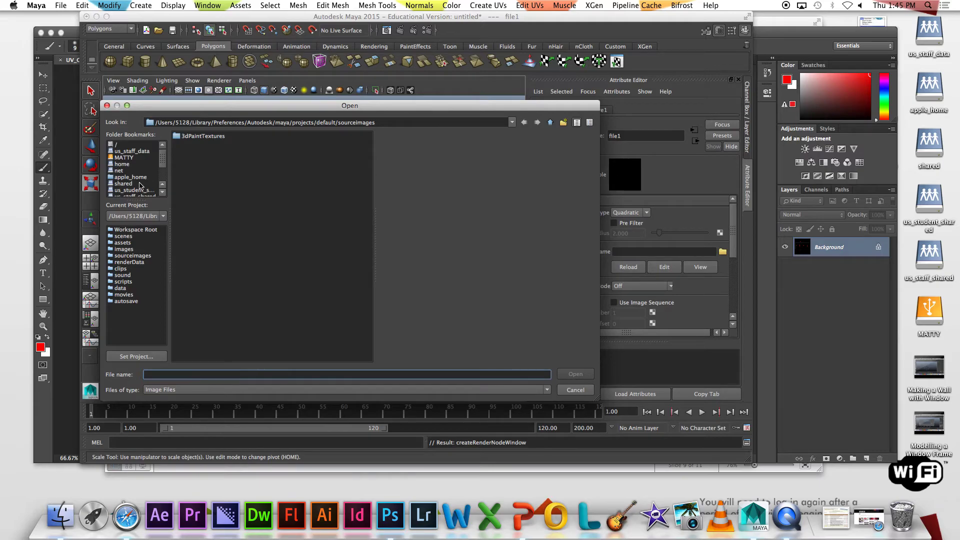
left_click(163, 194)
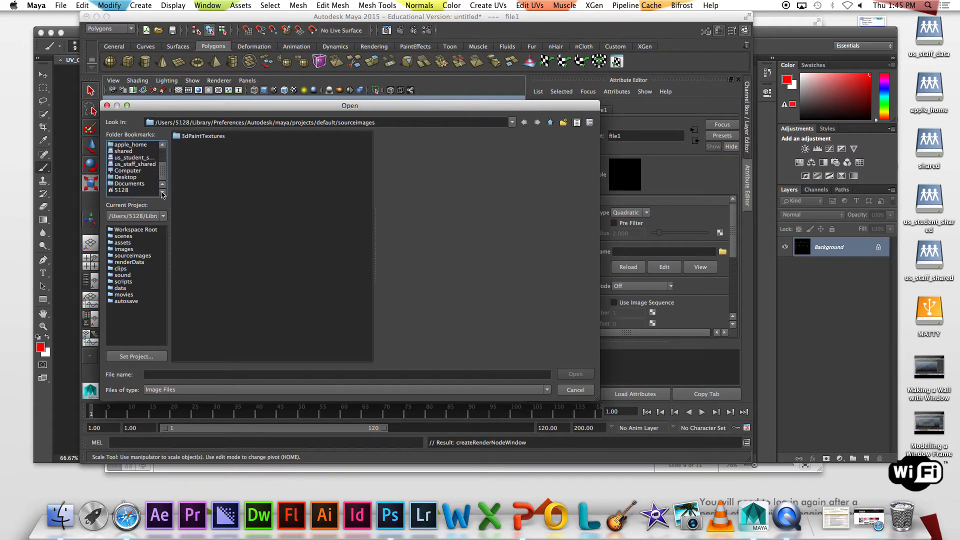
left_click(139, 177)
left_click(206, 169)
left_click(206, 176)
left_click(573, 374)
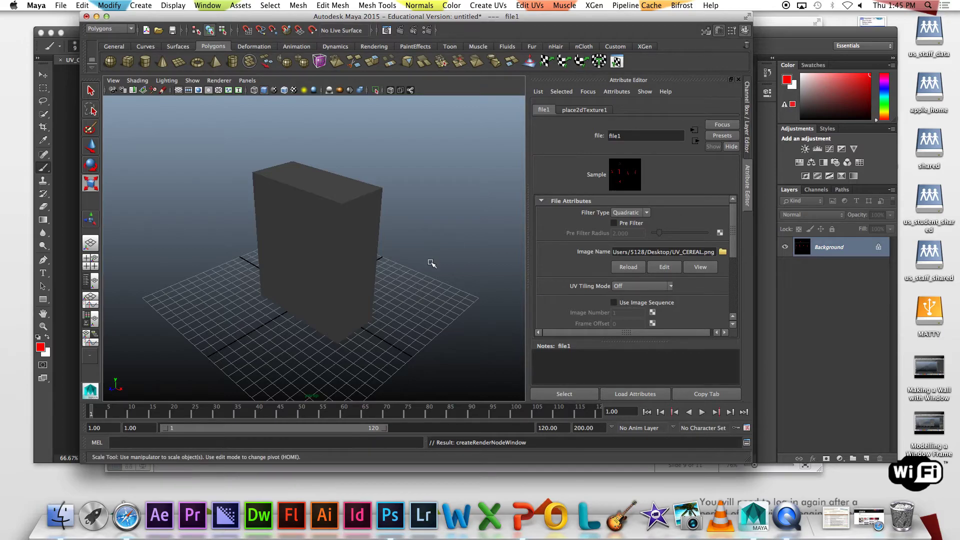
- Deselect the box, display it with texture maps in shaded mode and check the numbered faces
left_click(416, 232)
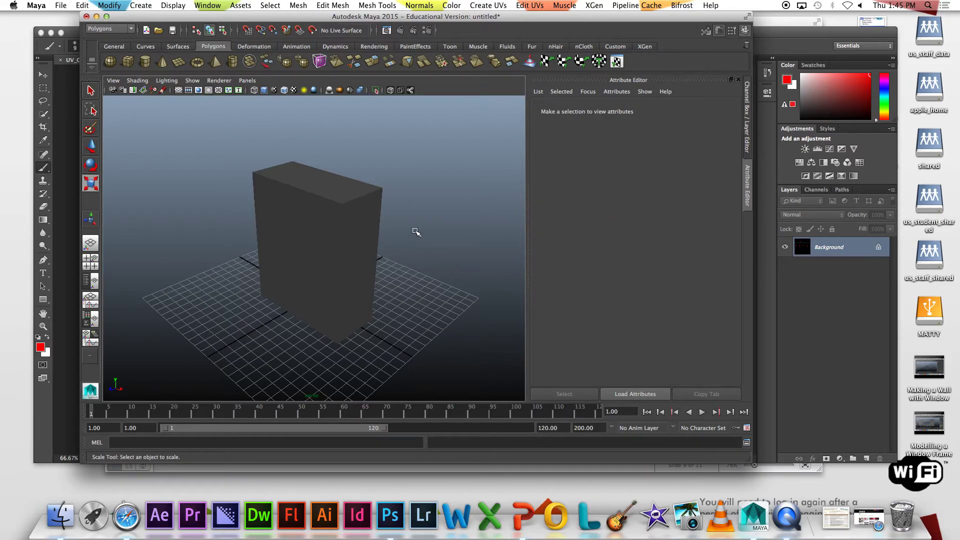
key("6")
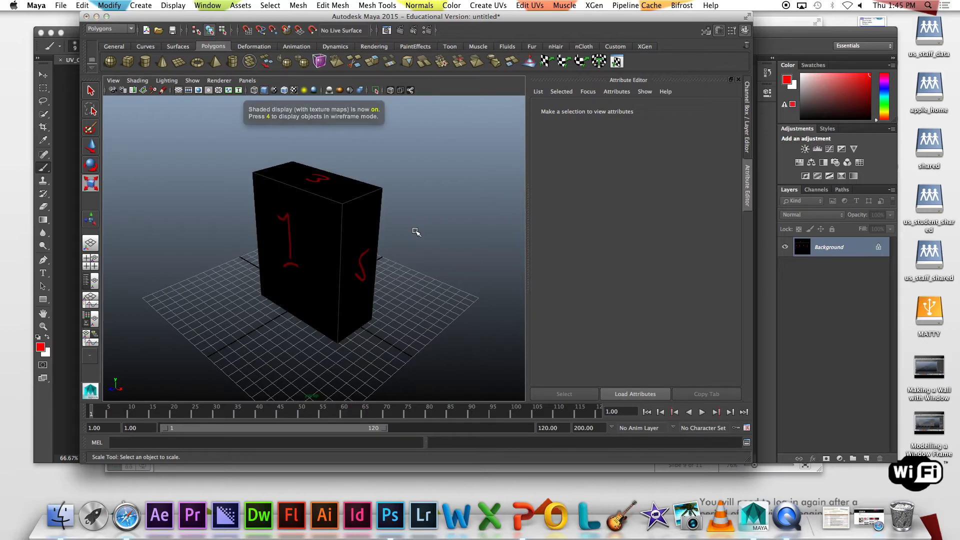
key("5")
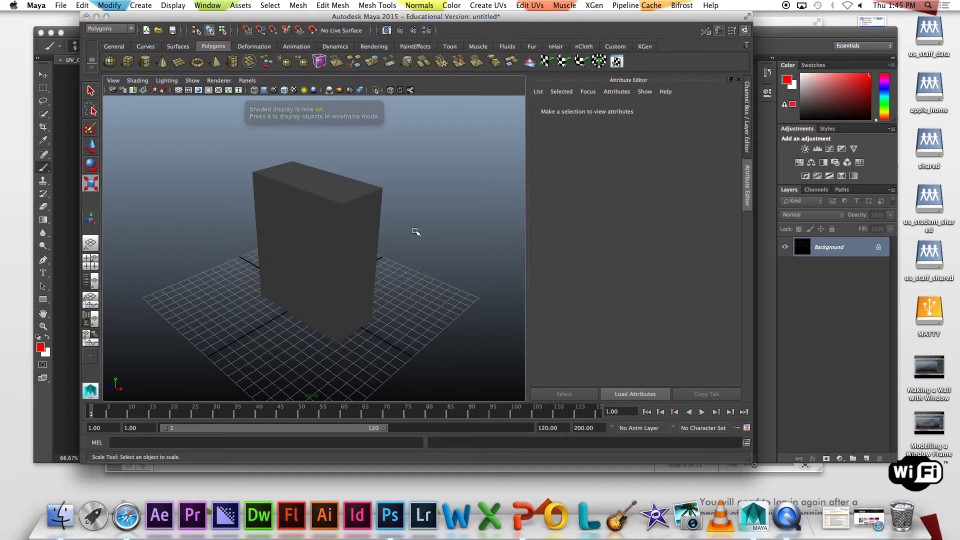
key("6")
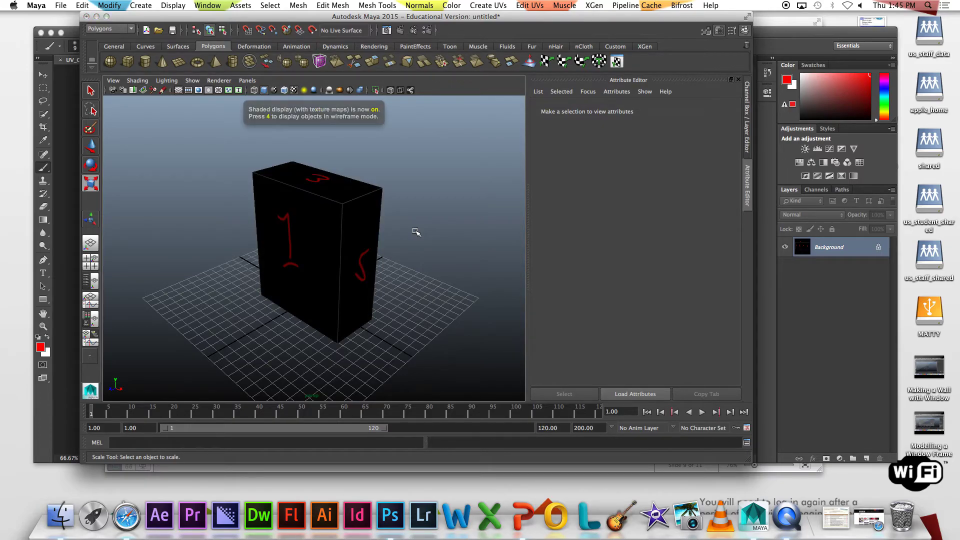
left_click_drag(412, 227, 426, 199, "alt")
key("r")
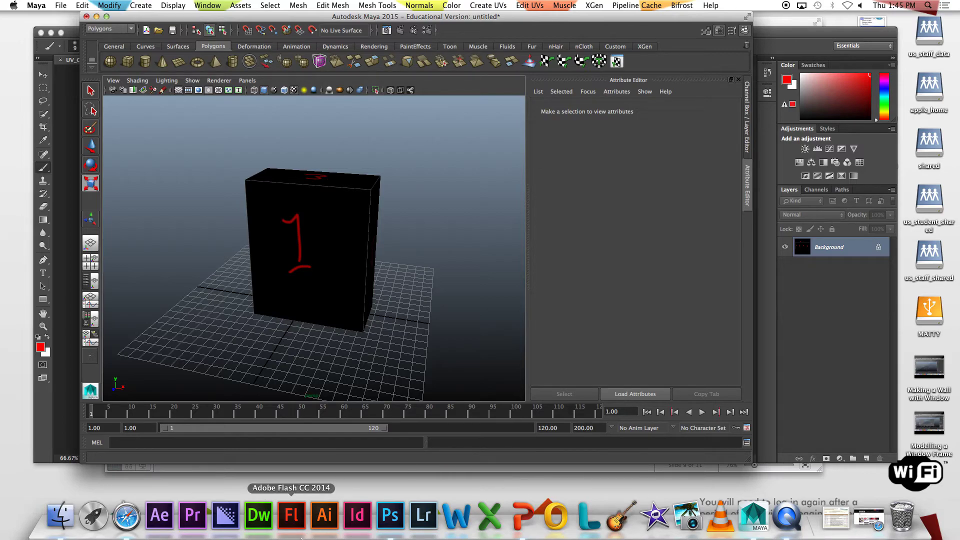
- Switch to Photoshop, add a new layer and marquee-select a thin strip across the upper edge of panels 2, 1, 5 and 6
left_click(390, 516)
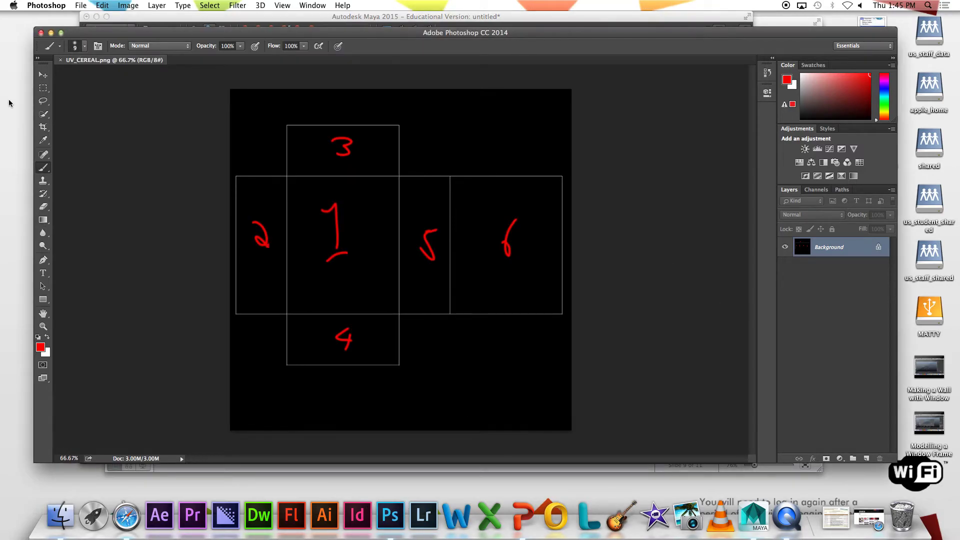
left_click(43, 89)
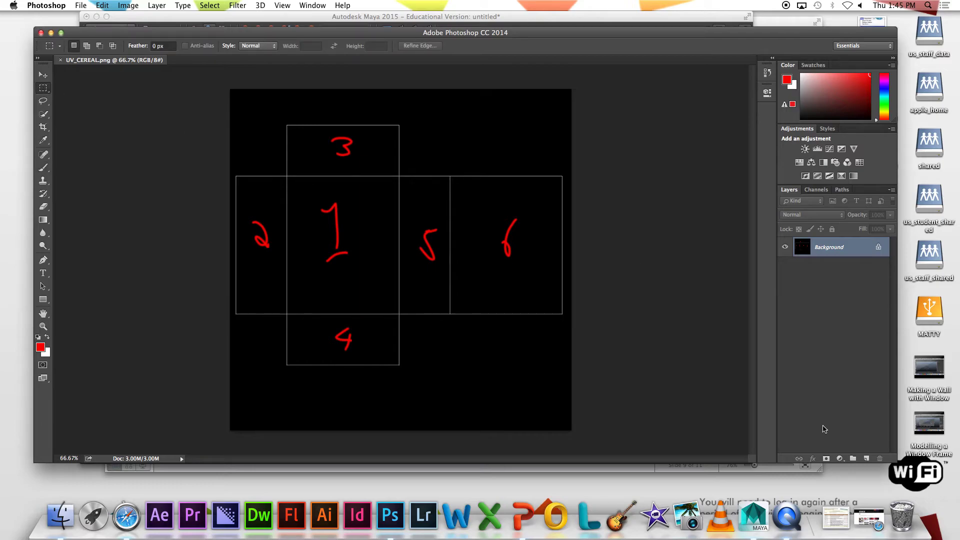
left_click(866, 459)
left_click_drag(230, 175, 569, 190)
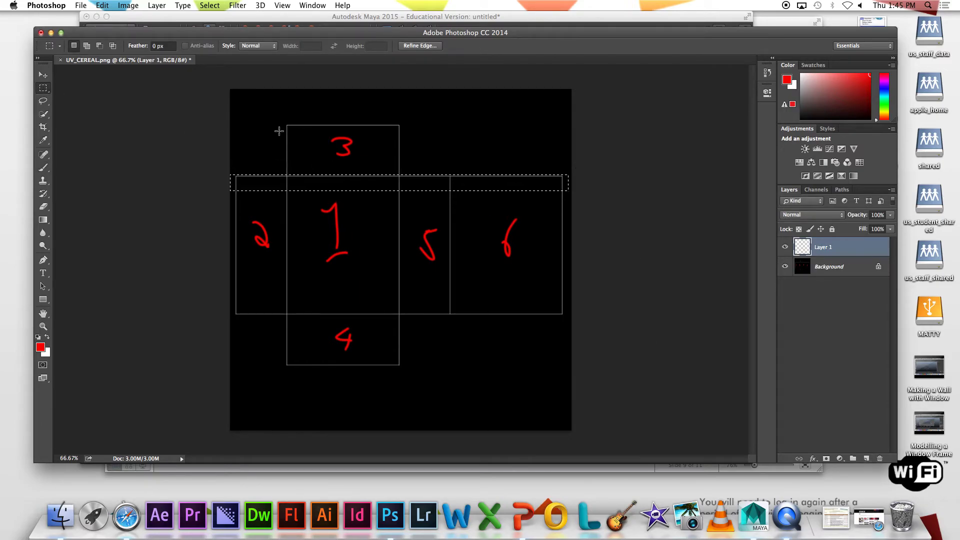
- Fill the selected strip with lime green, a9de06, and deselect it
left_click(102, 6)
left_click(163, 157)
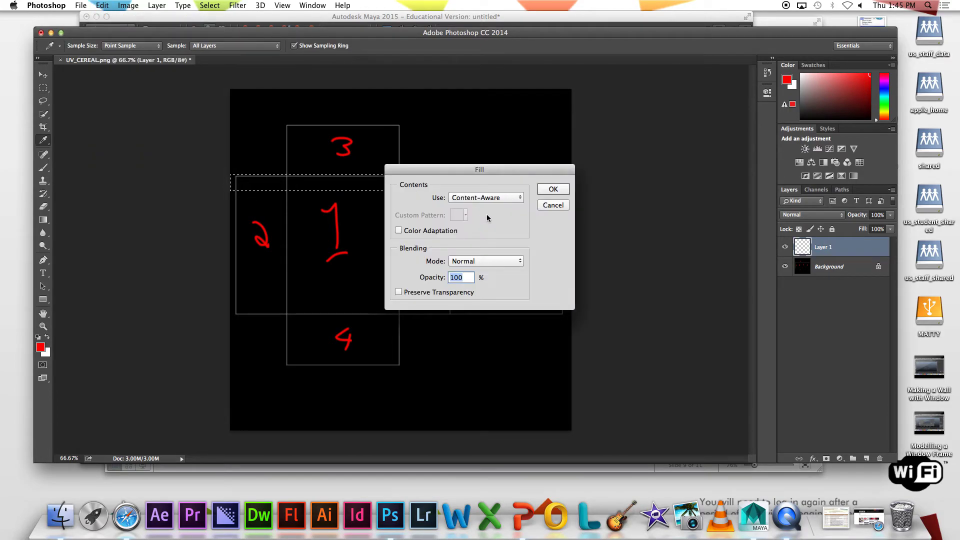
left_click(495, 198)
left_click(494, 183)
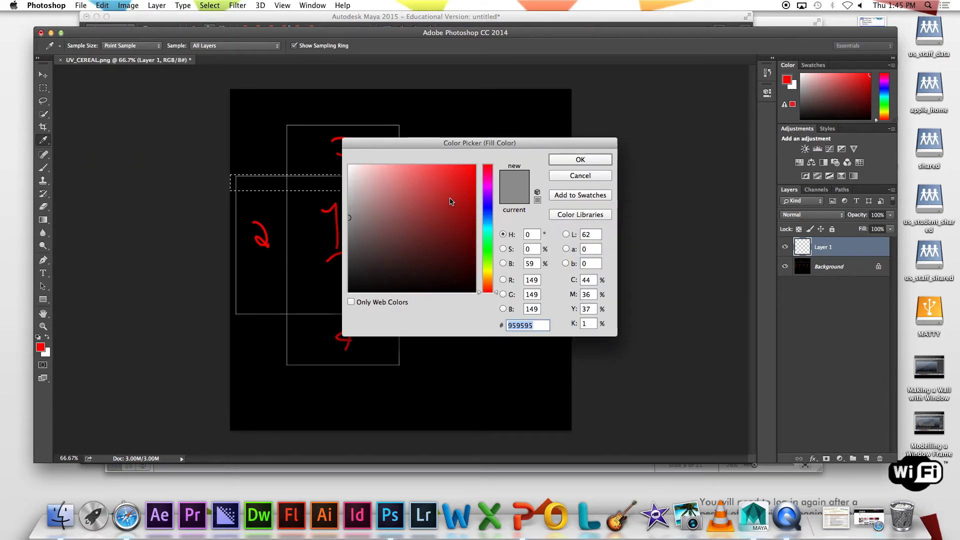
left_click(461, 215)
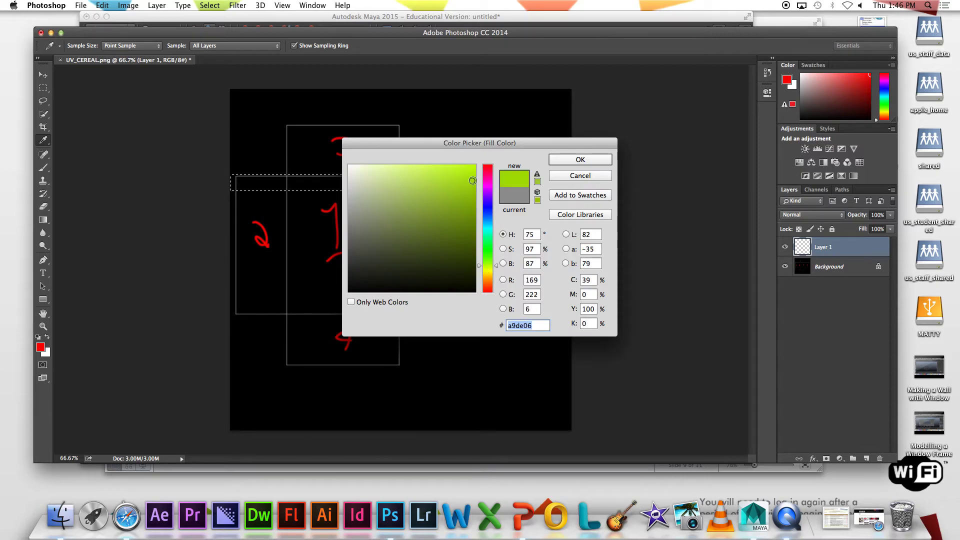
left_click(580, 159)
left_click(553, 189)
key("m")
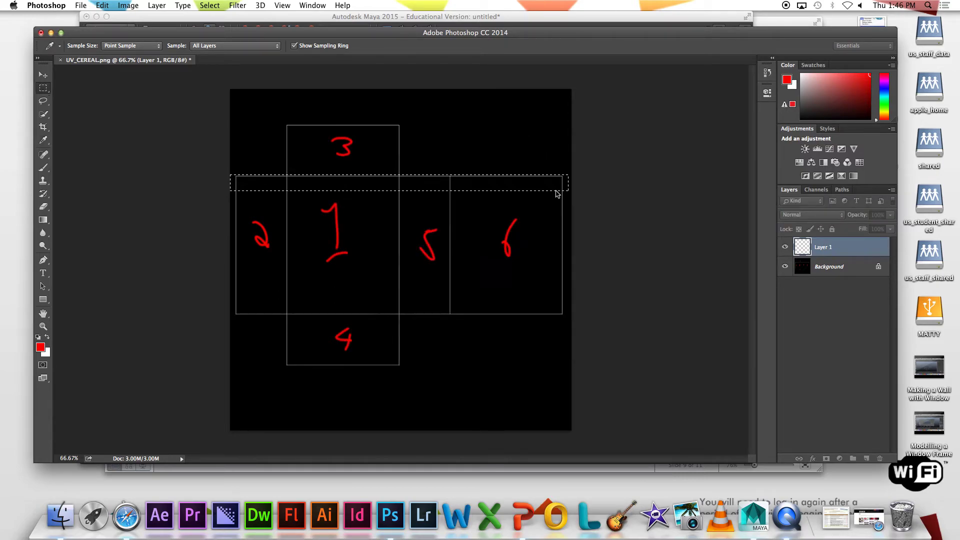
key("super+d")
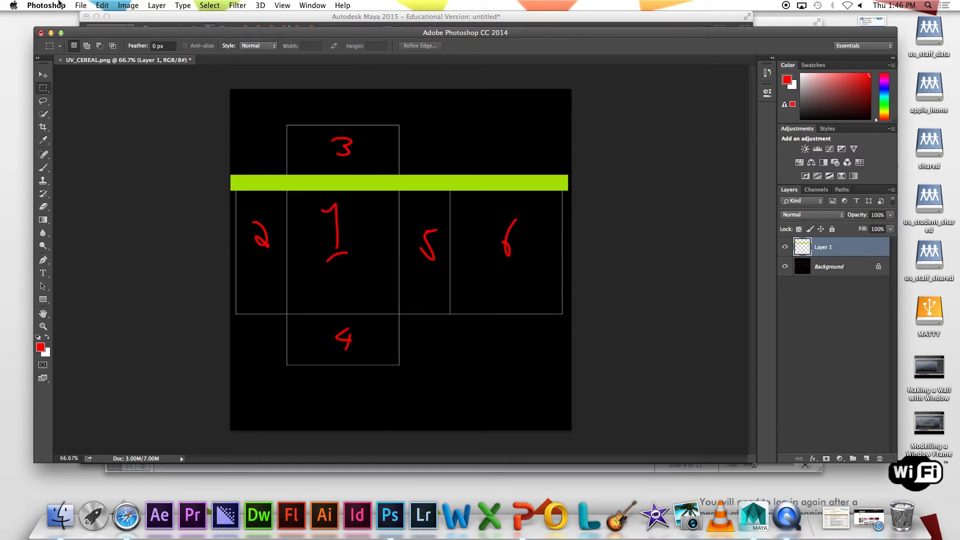
- Save the striped layout as a PNG copy on the Desktop, replacing the existing UV_CEREAL.png and accepting the default PNG options
left_click(81, 7)
left_click(126, 109)
left_click(488, 167)
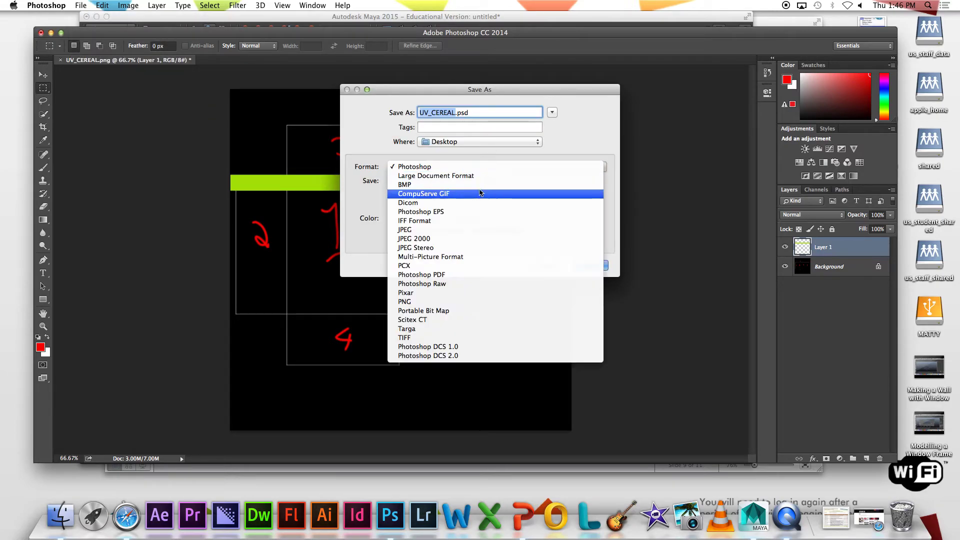
left_click(424, 302)
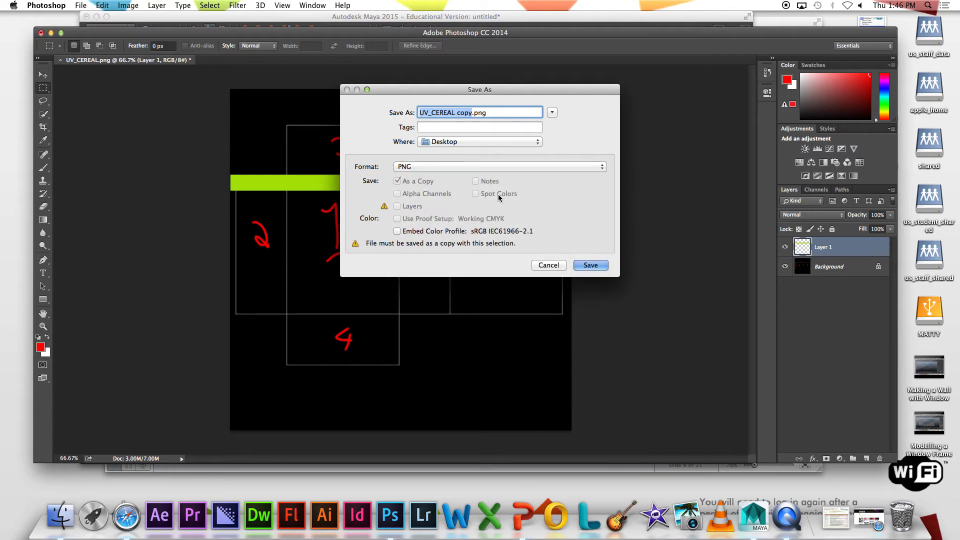
left_click(474, 112)
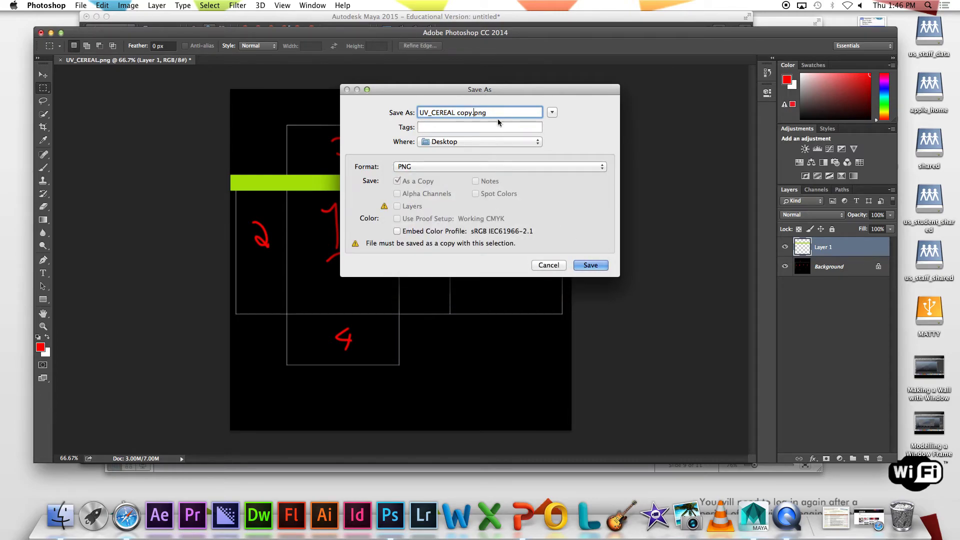
left_click(552, 112)
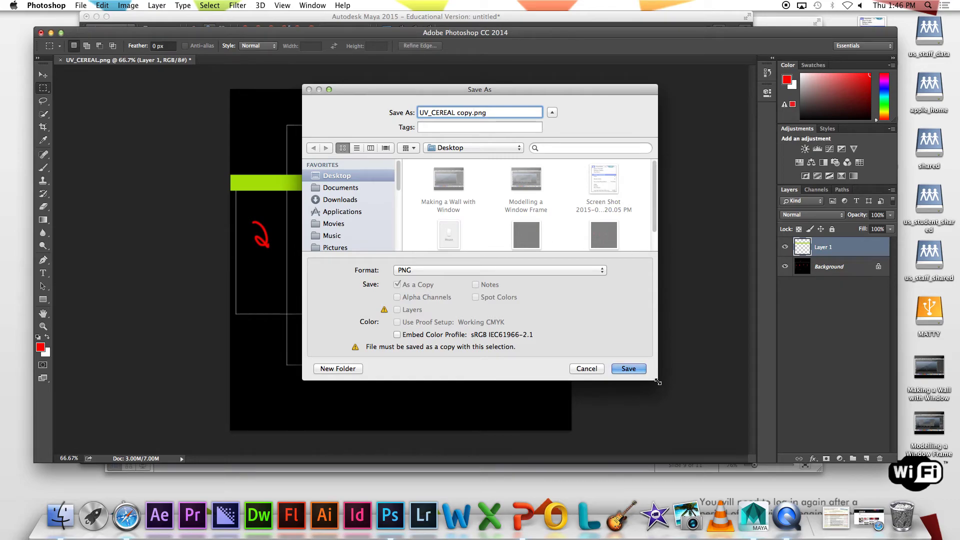
left_click_drag(657, 381, 700, 442)
left_click(518, 246)
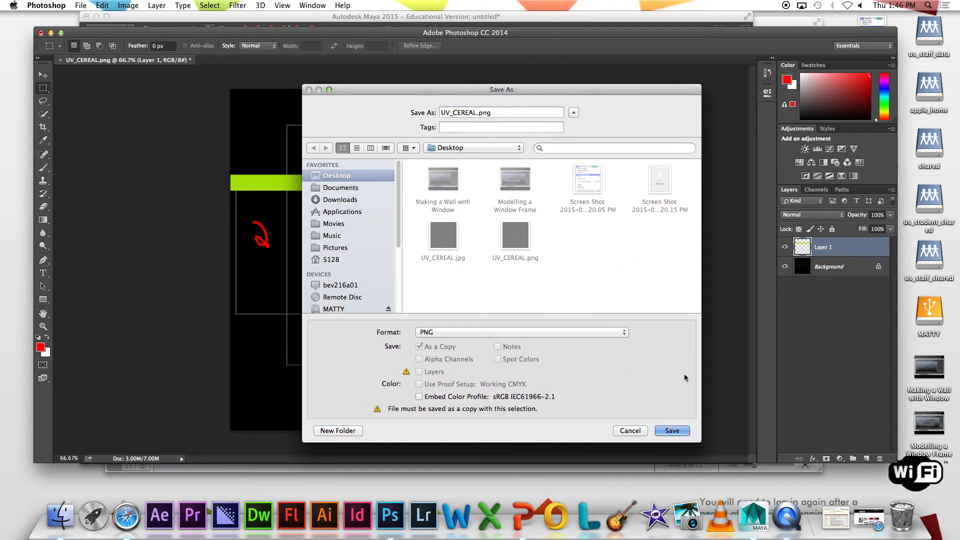
left_click(674, 431)
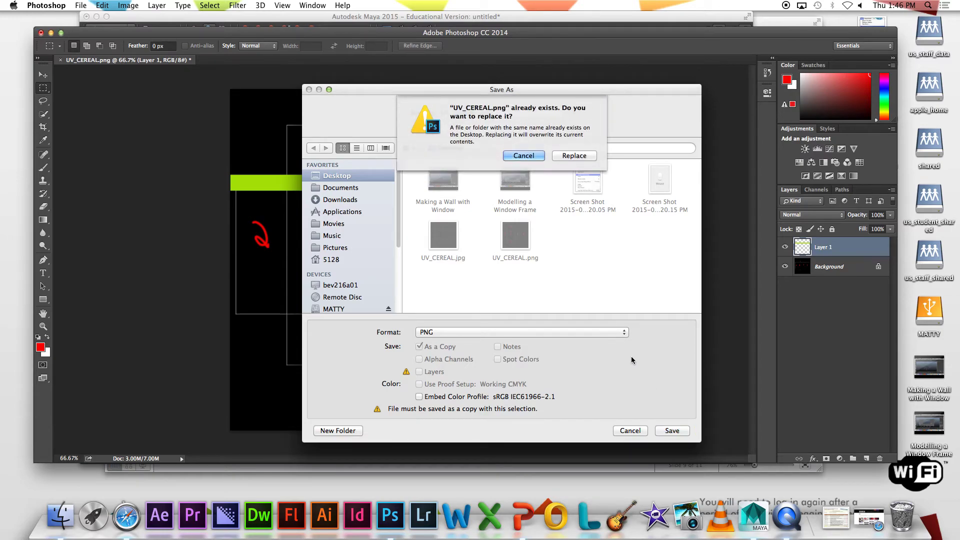
left_click(574, 156)
left_click(515, 162)
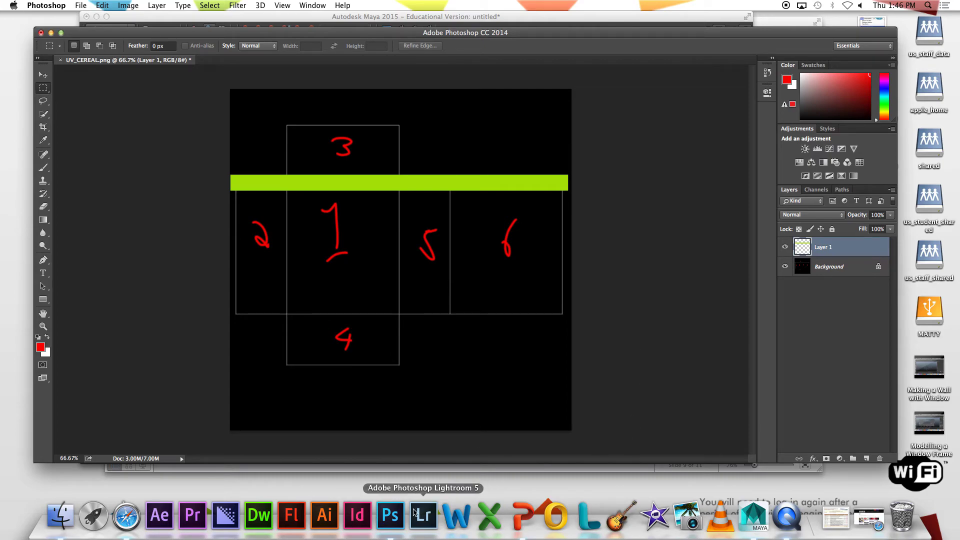
- Switch to Maya, refresh the box's lambert2 material with the updated UV_CEREAL.png, and check the green stripe around its sides
left_click(754, 515)
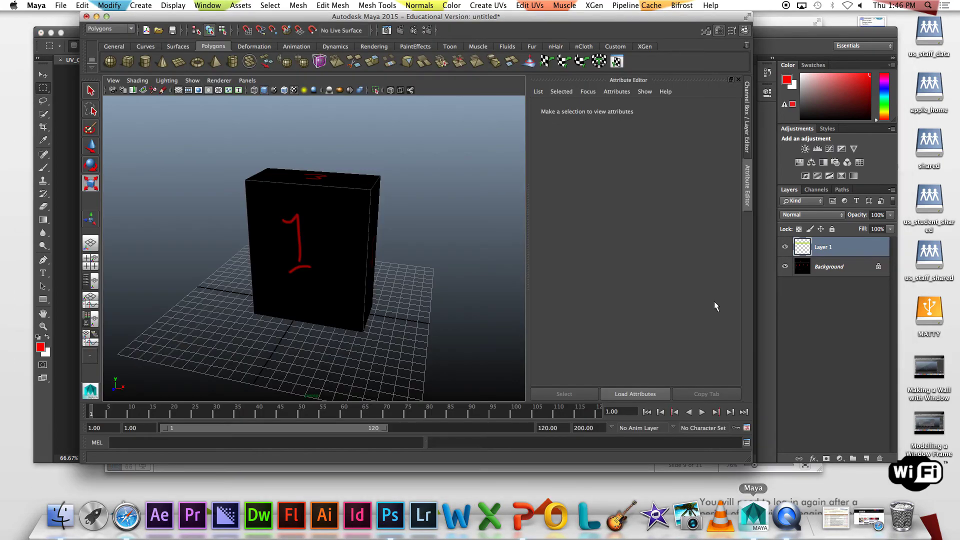
left_click(317, 193)
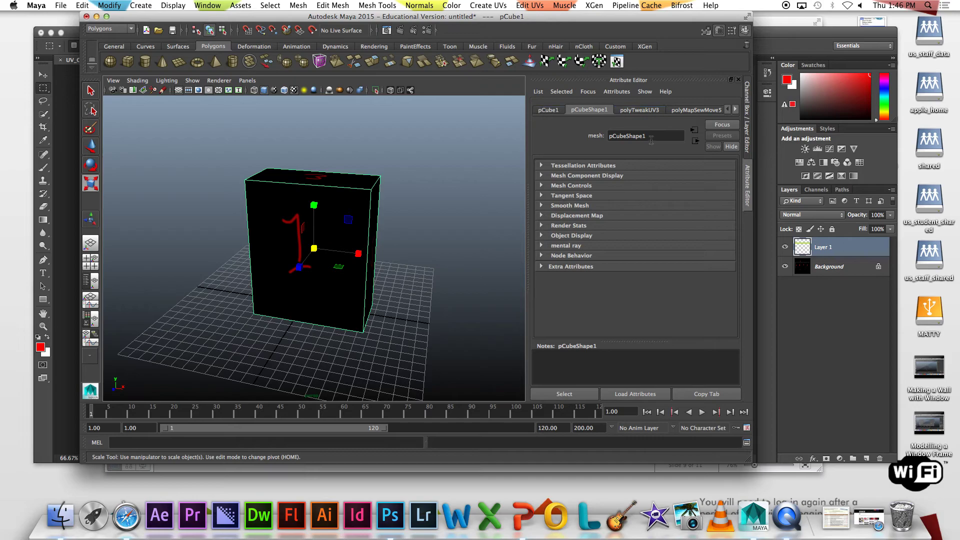
left_click(735, 109)
left_click(763, 229)
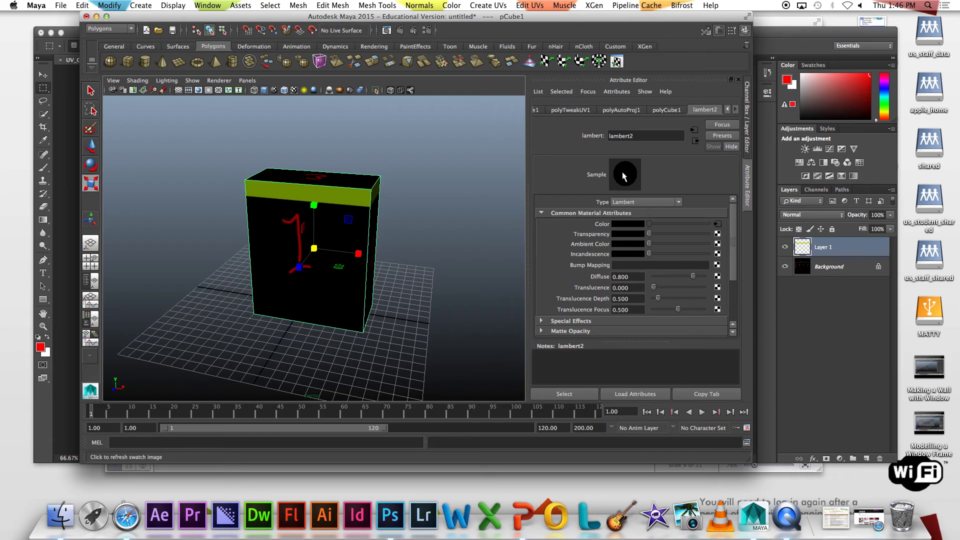
mouse_move(345, 175)
left_mouse_down("alt")
mouse_move(365, 157)
mouse_move(383, 178)
mouse_move(407, 177)
mouse_move(359, 172)
left_mouse_up("alt")
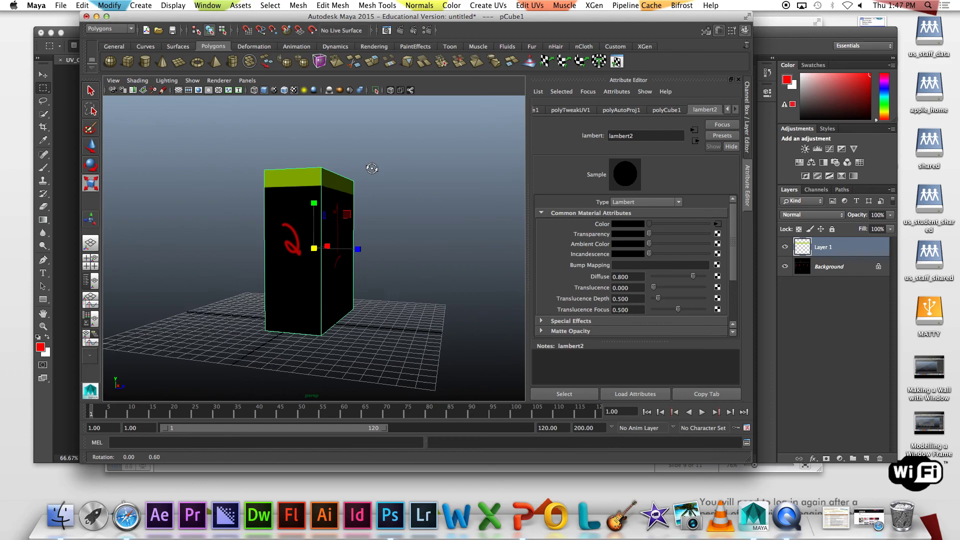
left_click_drag(358, 172, 350, 210, "alt")
right_click(787, 516)
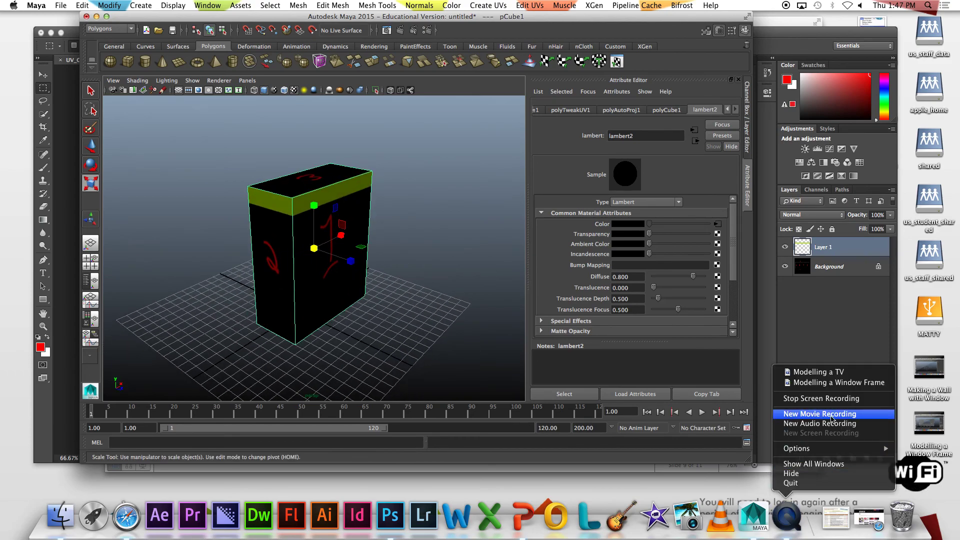